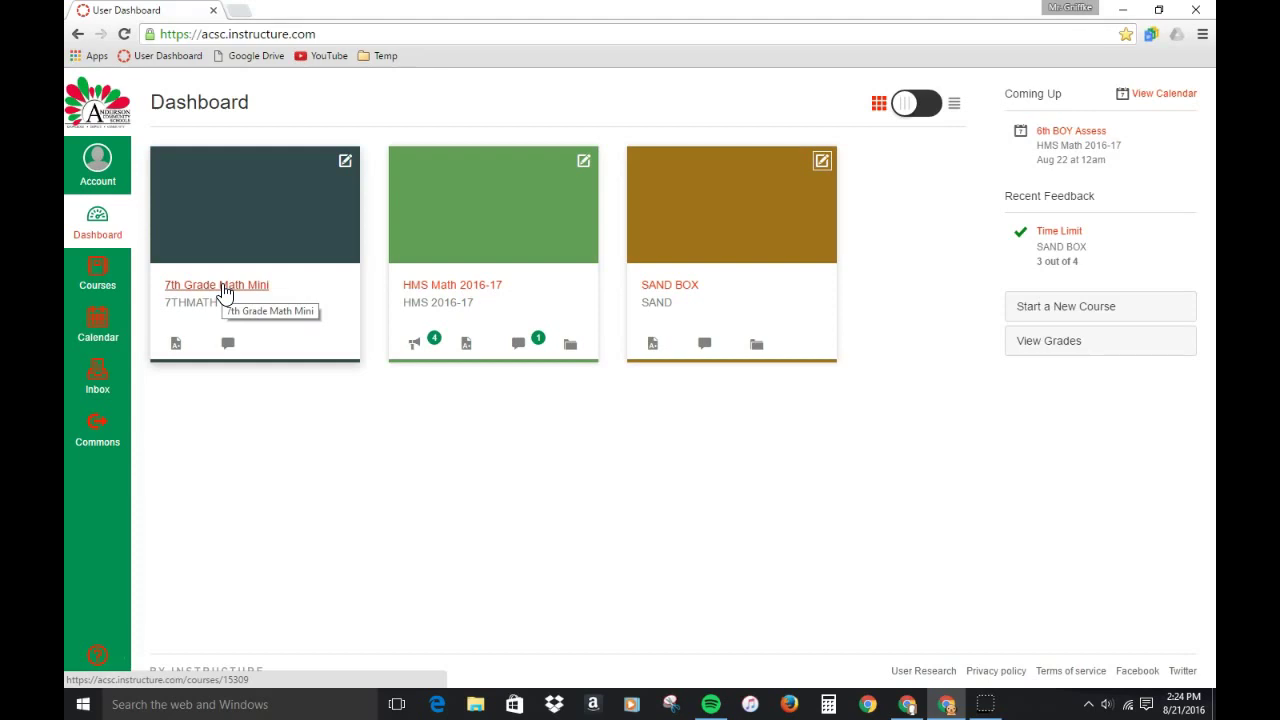
From the 7th Grade Math Mini course's Quizzes list, open the 7th Grade - BOY - 2016-17 quiz.
{"action": "left_click", "coordinate": [224, 288]}
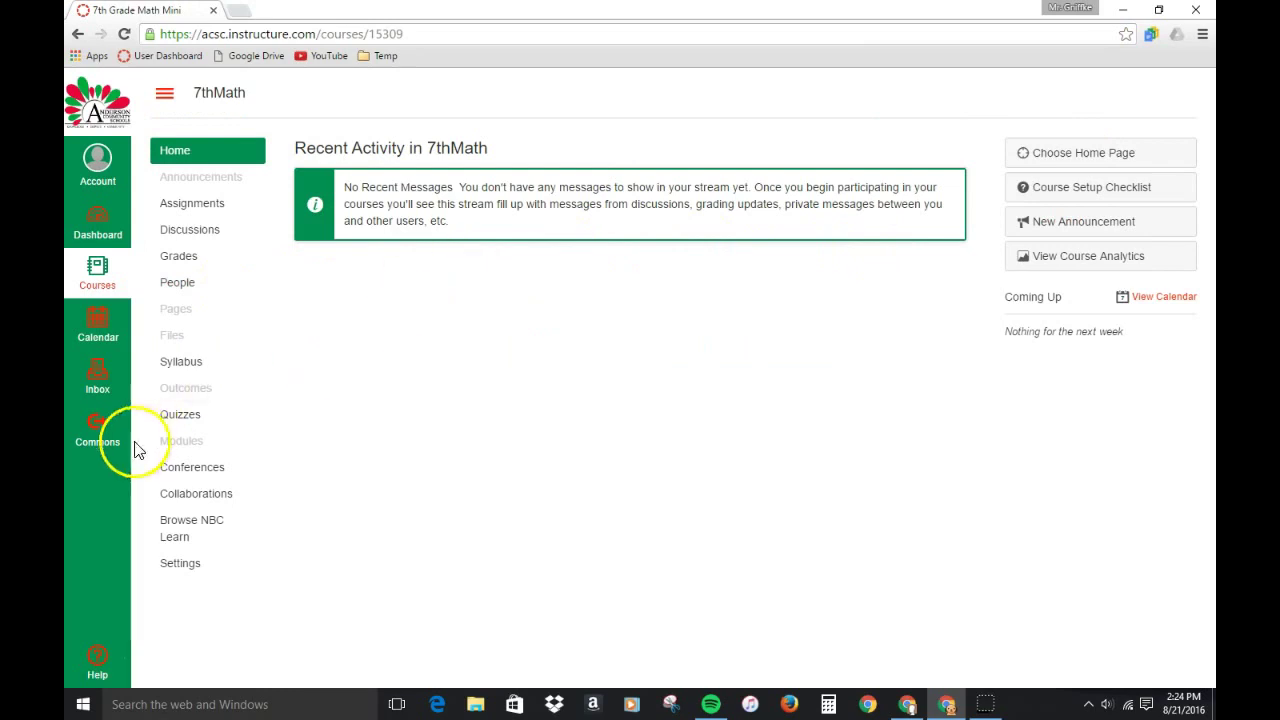
{"action": "left_click", "coordinate": [183, 416]}
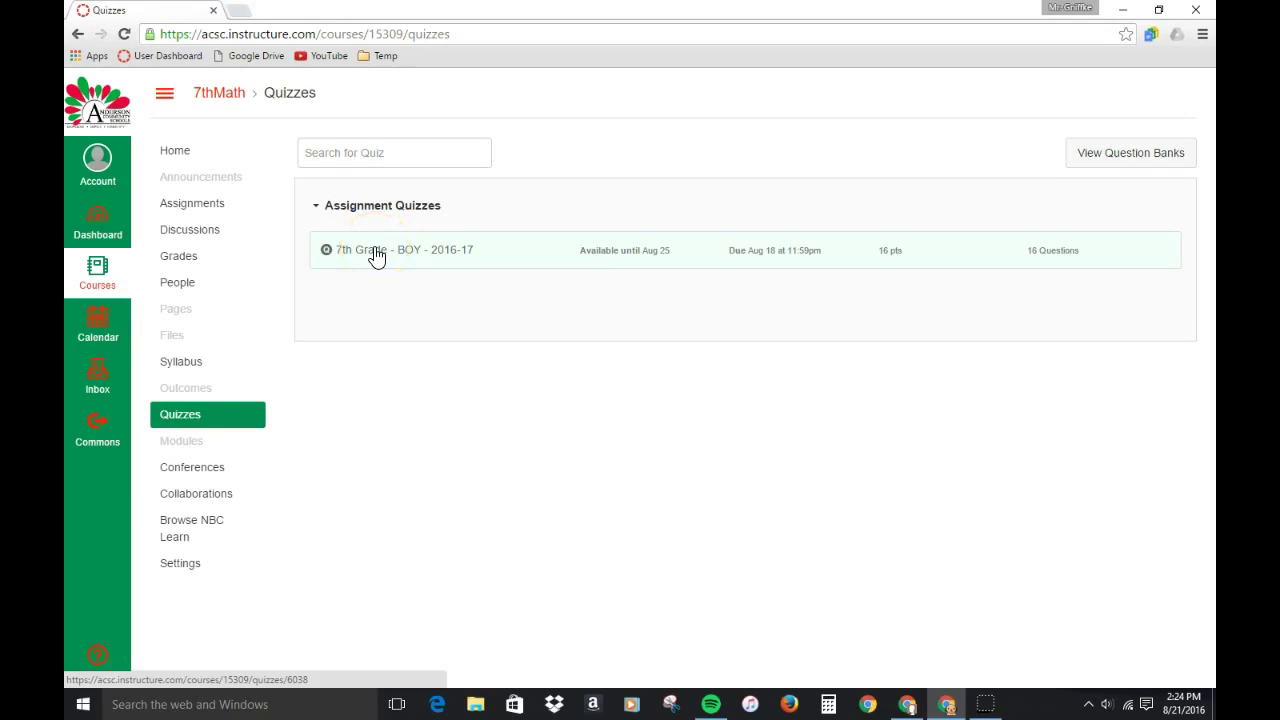
{"action": "left_click", "coordinate": [377, 254]}
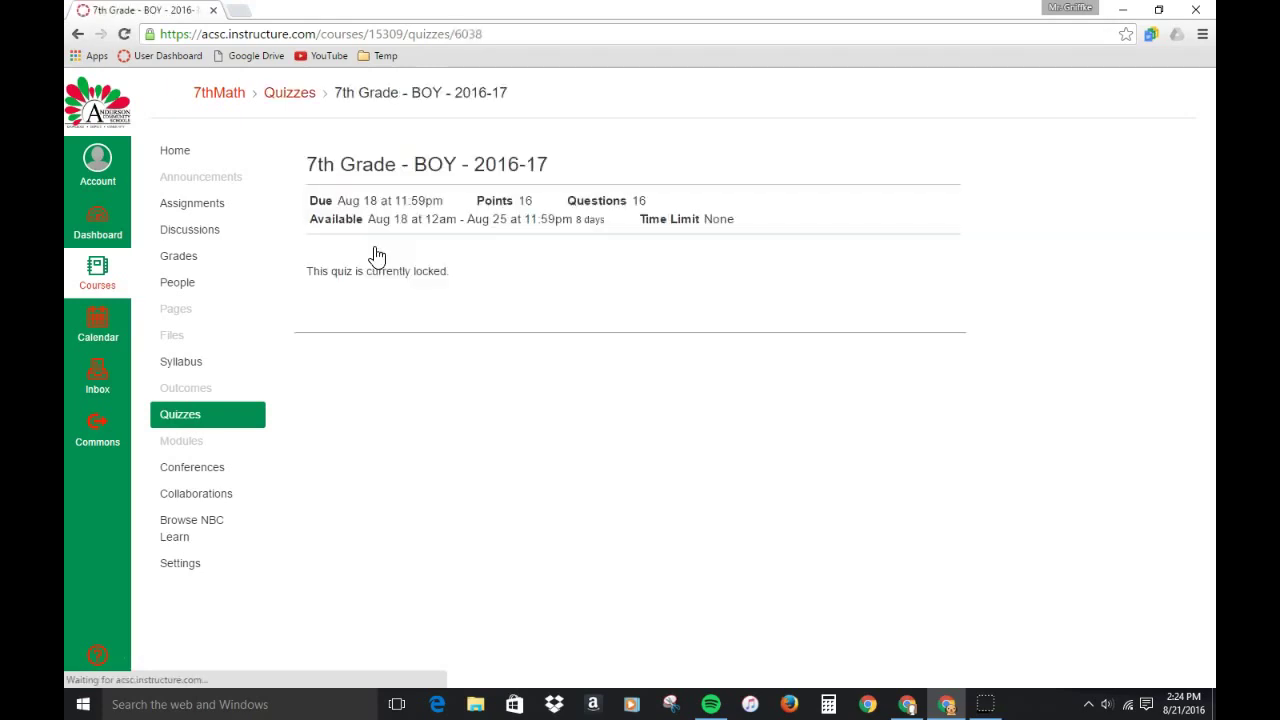
{"action": "left_click", "coordinate": [446, 254]}
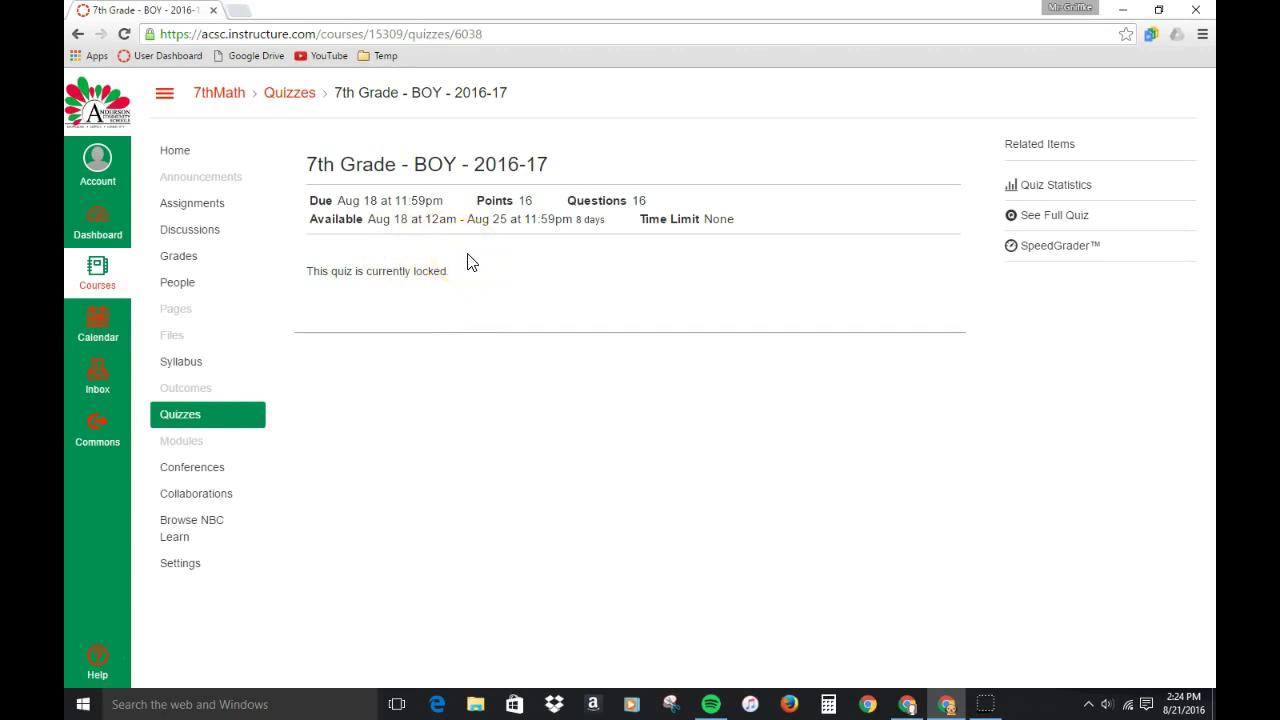
Review the quiz statistics (52% average, 100% high, 0% low) and each question's answer breakdown.
{"action": "left_click", "coordinate": [1052, 186]}
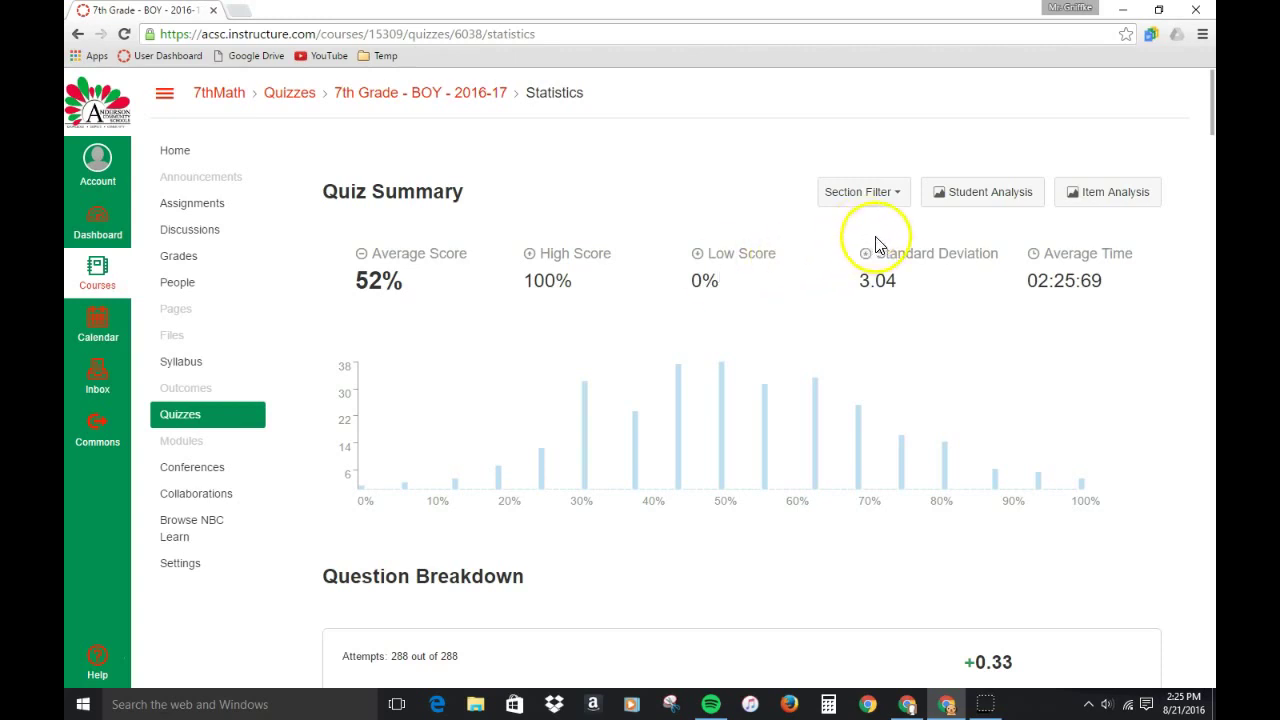
{"action": "scroll", "coordinate": [634, 380], "scroll_direction": "down", "scroll_amount": 3}
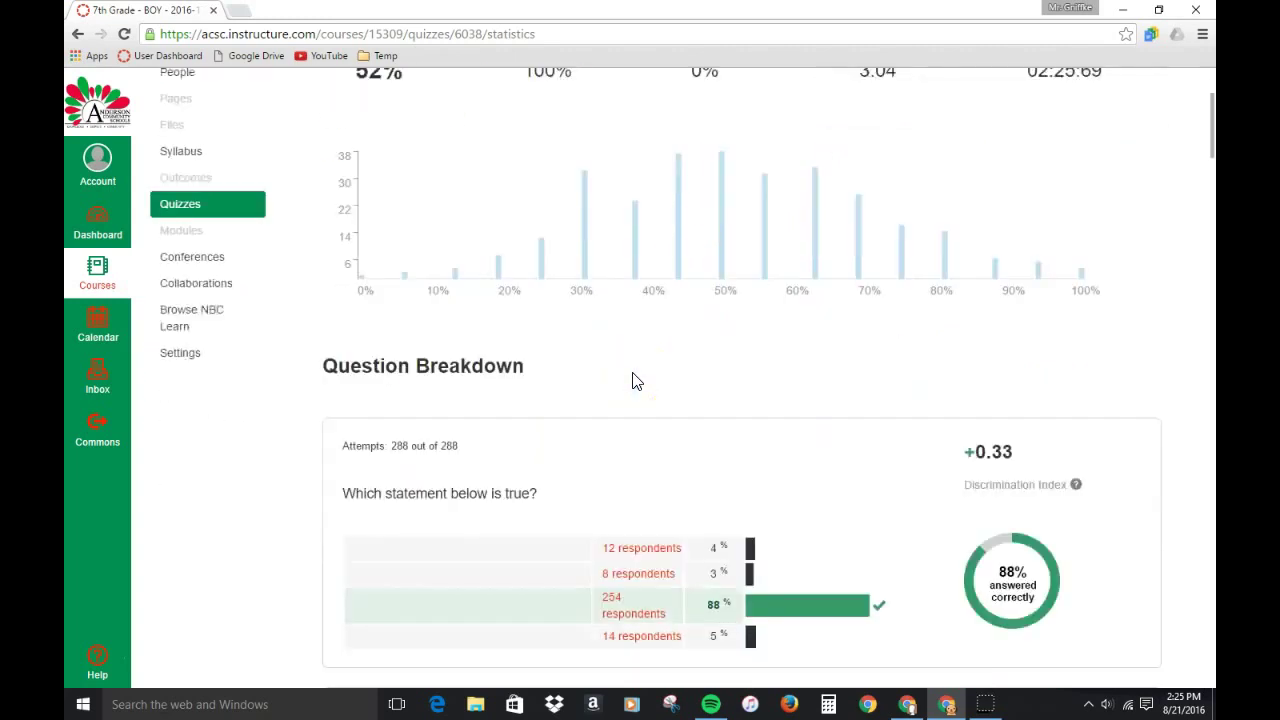
{"action": "scroll", "coordinate": [634, 380], "scroll_direction": "down", "scroll_amount": 3}
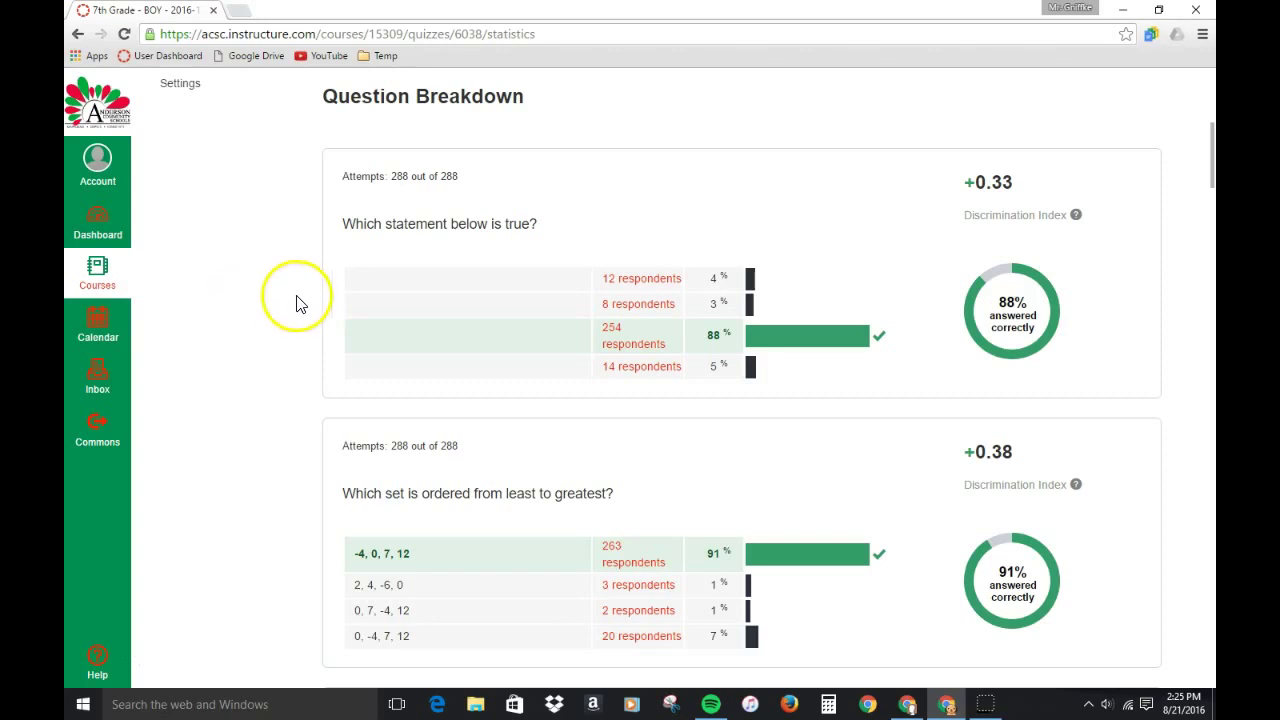
{"action": "scroll", "coordinate": [975, 255], "scroll_direction": "down", "scroll_amount": 1}
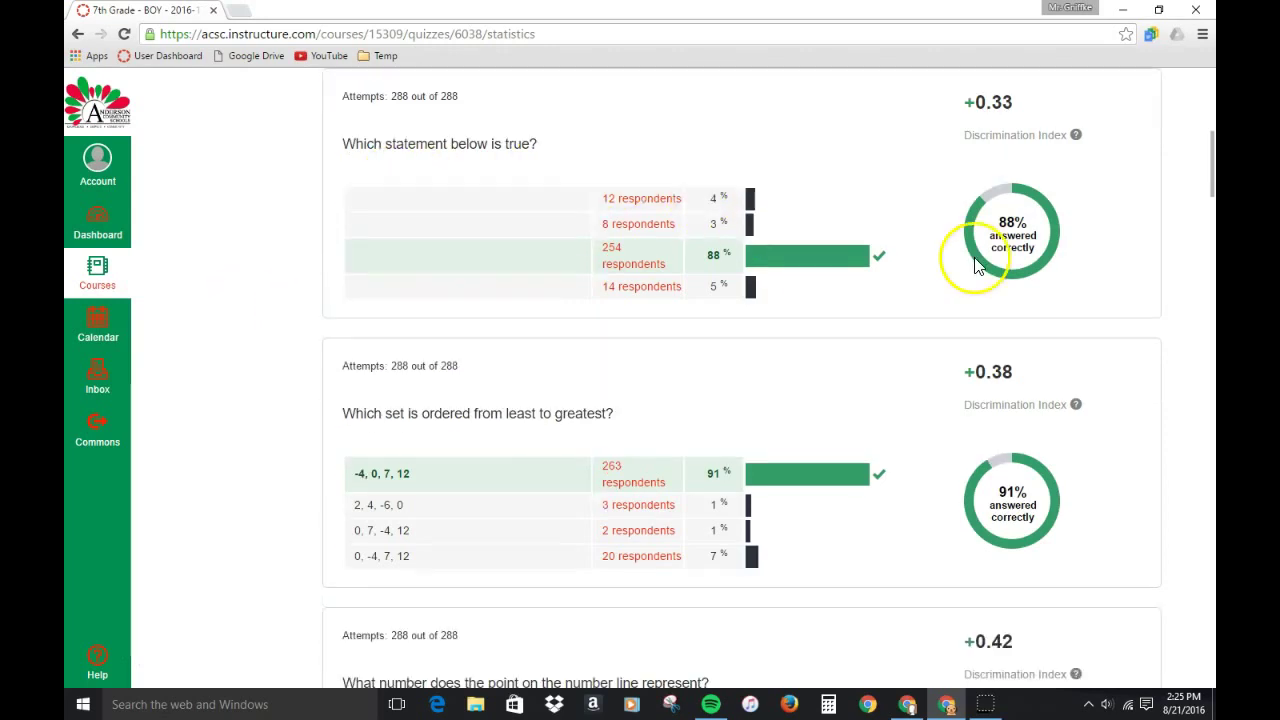
{"action": "scroll", "coordinate": [980, 252], "scroll_direction": "down", "scroll_amount": 1}
{"action": "scroll", "coordinate": [982, 290], "scroll_direction": "down", "scroll_amount": 1}
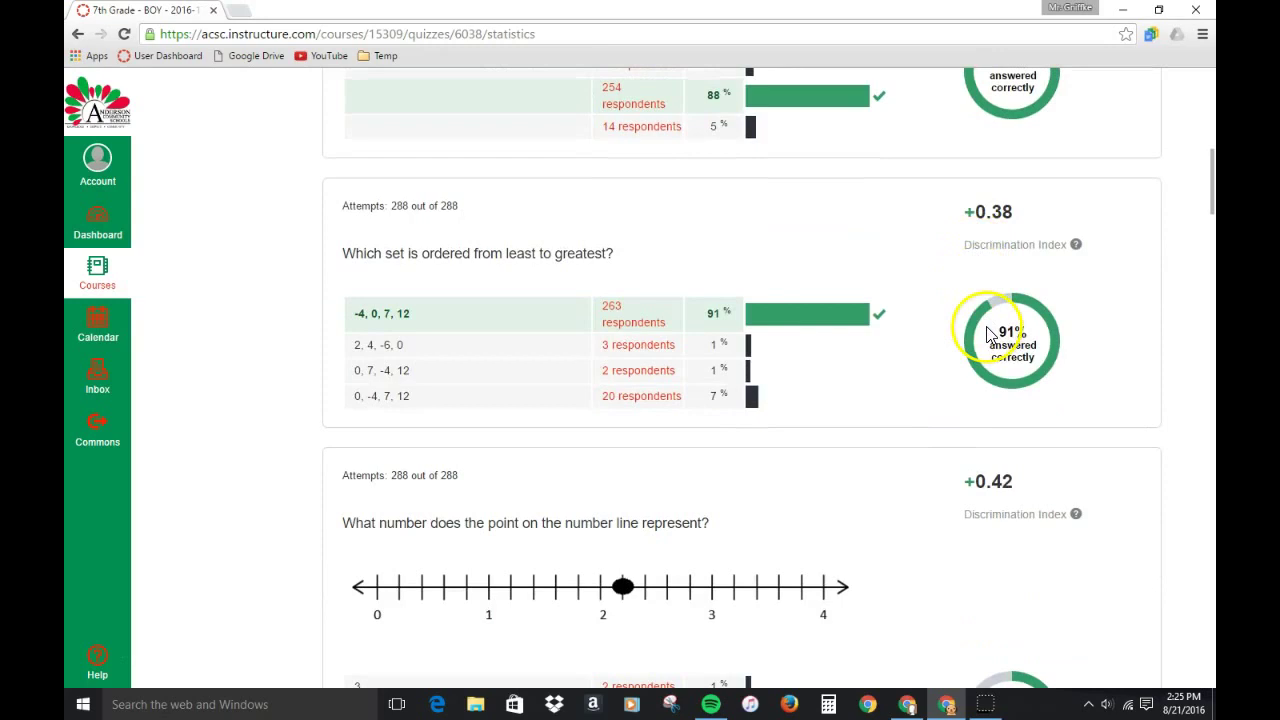
{"action": "scroll", "coordinate": [986, 337], "scroll_direction": "down", "scroll_amount": 3}
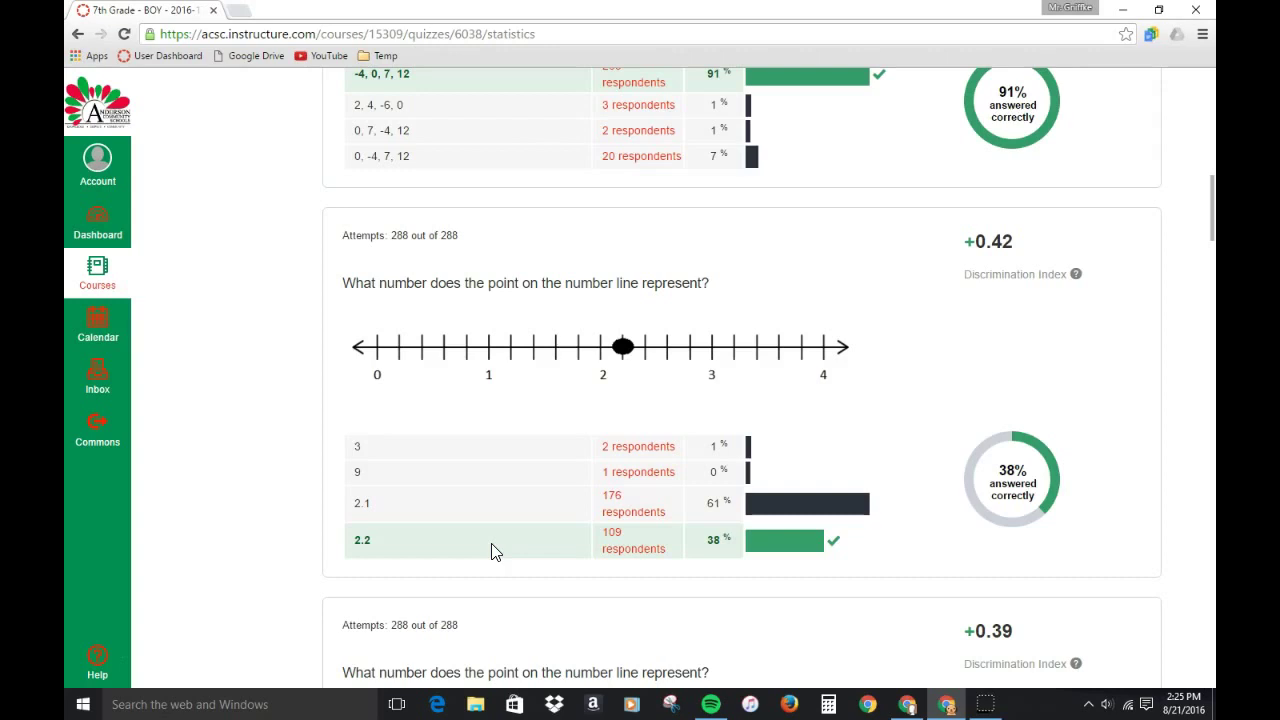
{"action": "scroll", "coordinate": [491, 551], "scroll_direction": "up", "scroll_amount": 10}
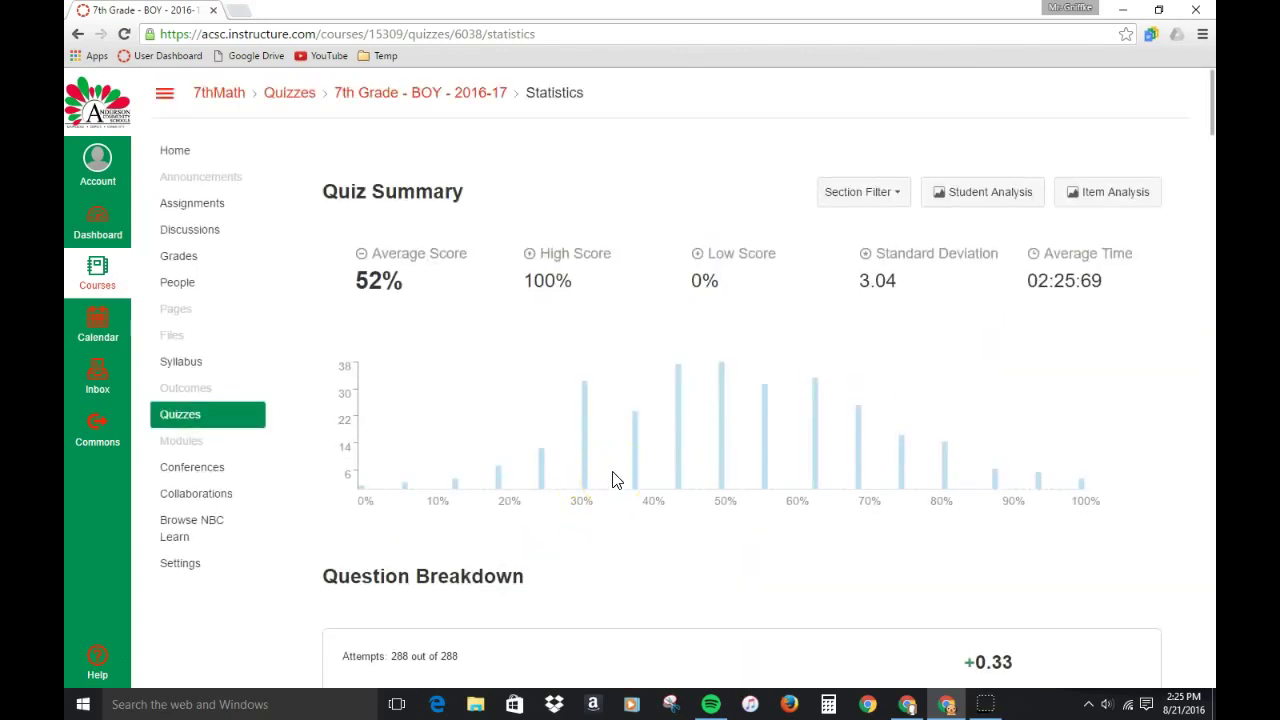
Filter the quiz statistics to the LandisMath section: 64% average, 100% high, 19% low.
{"action": "left_click", "coordinate": [863, 196]}
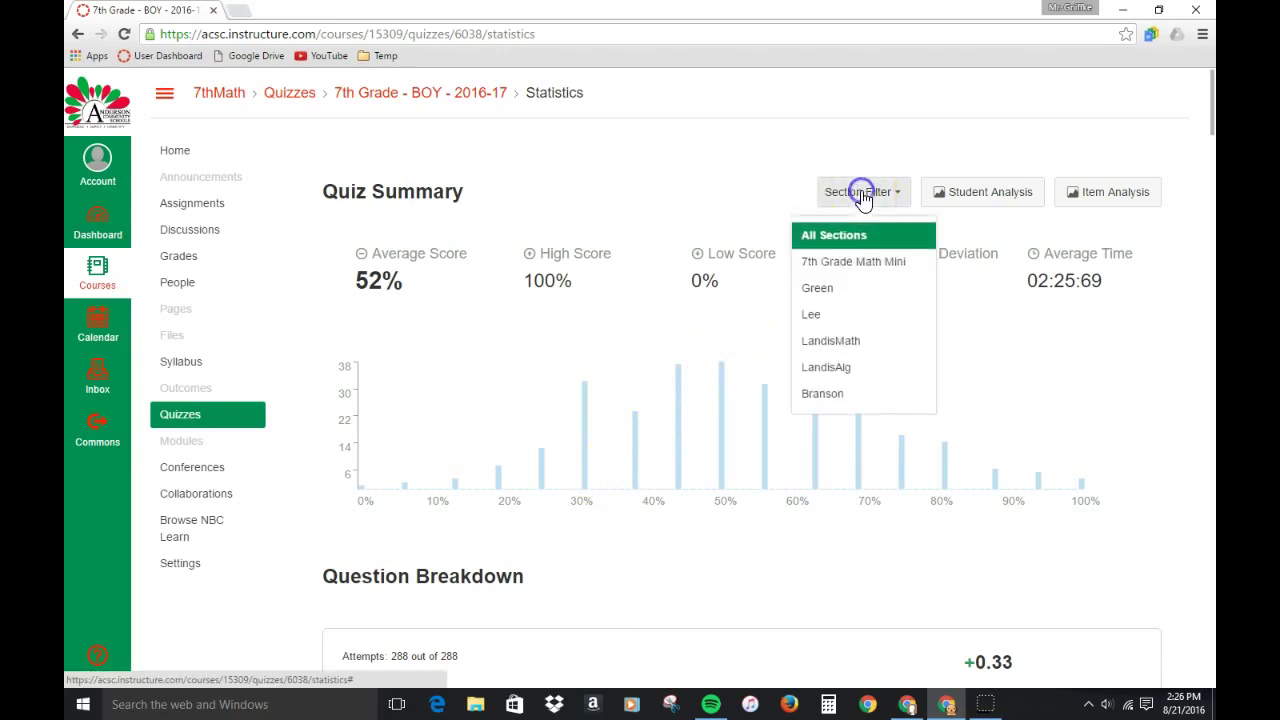
{"action": "left_click", "coordinate": [820, 341]}
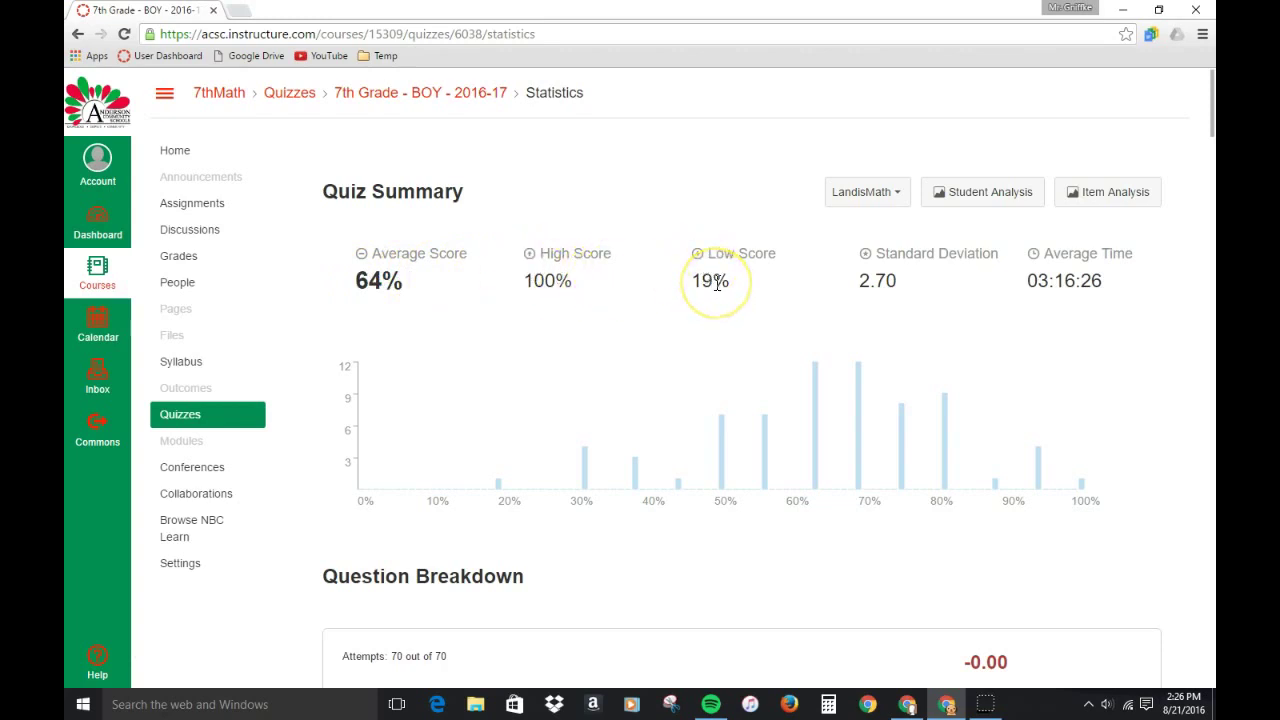
{"action": "scroll", "coordinate": [716, 283], "scroll_direction": "down", "scroll_amount": 5}
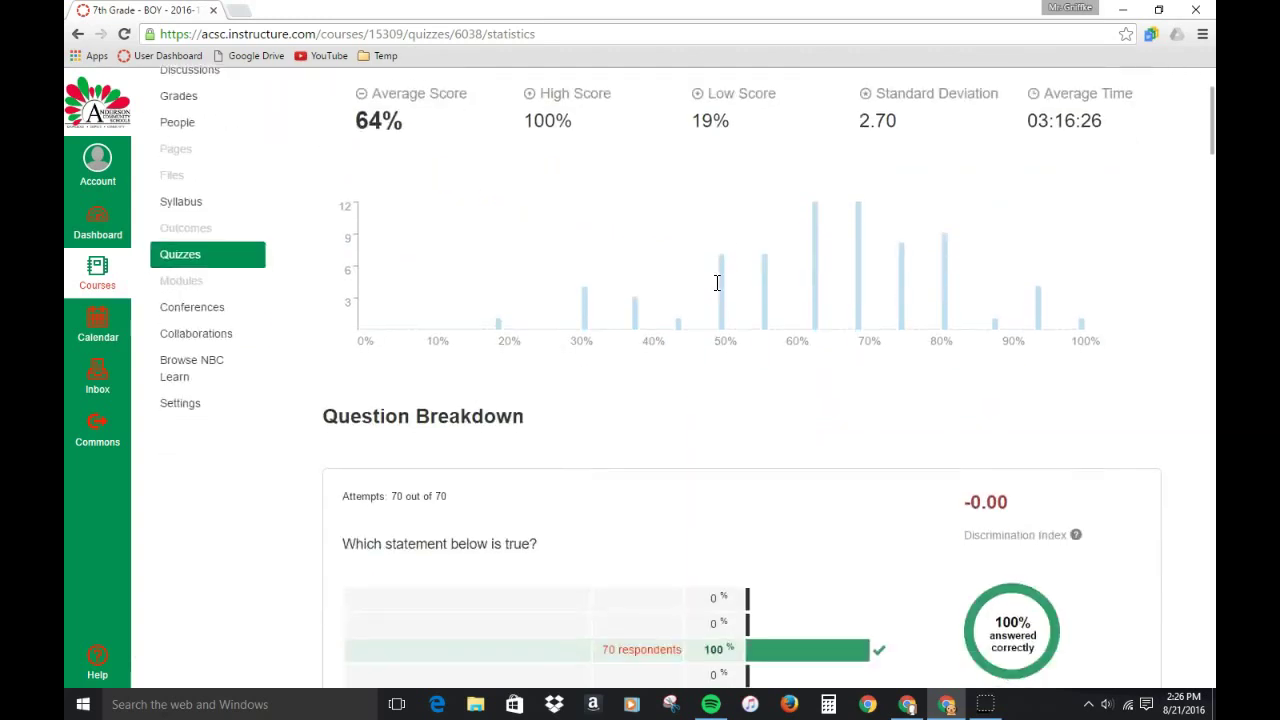
{"action": "scroll", "coordinate": [716, 283], "scroll_direction": "down", "scroll_amount": 1}
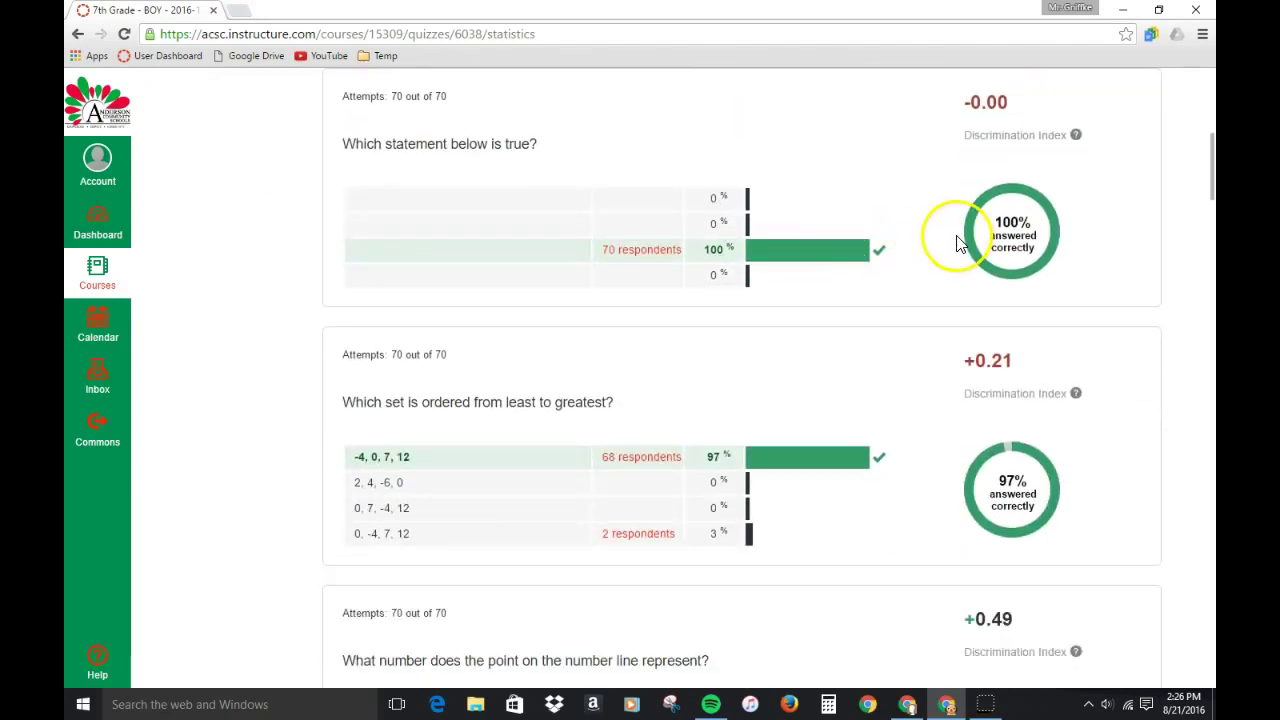
{"action": "scroll", "coordinate": [960, 246], "scroll_direction": "down", "scroll_amount": 4}
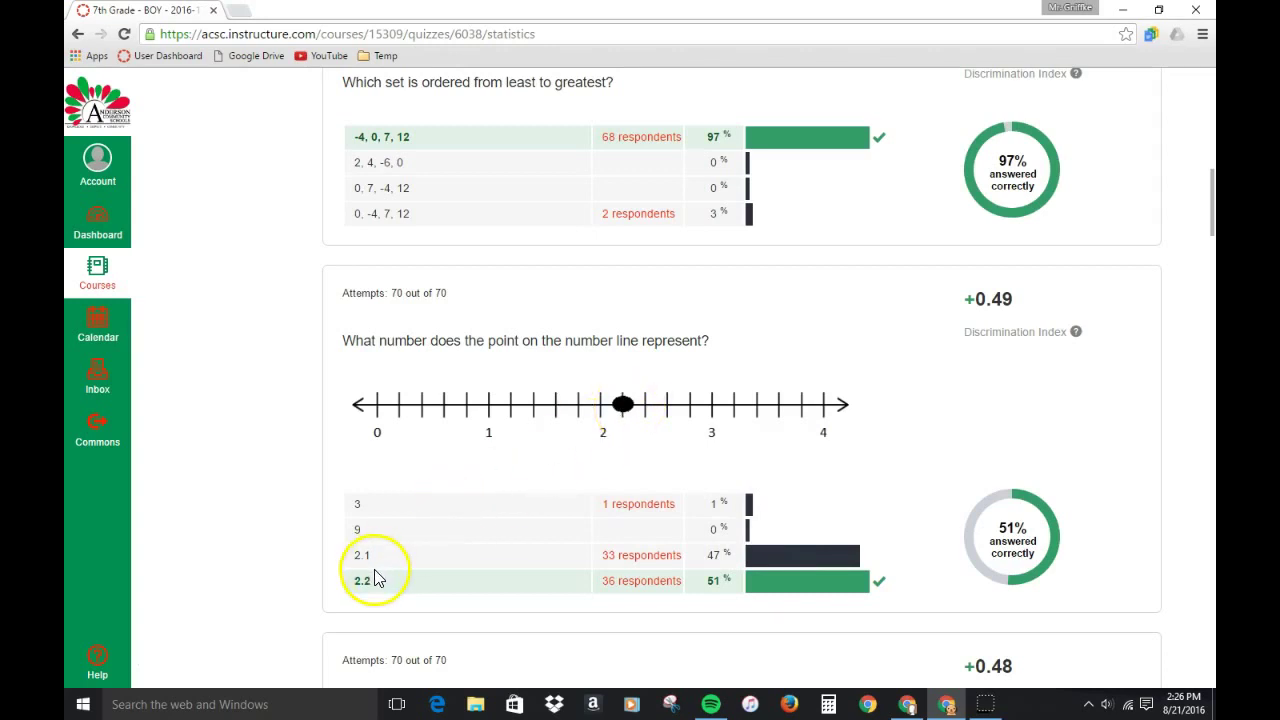
{"action": "scroll", "coordinate": [620, 540], "scroll_direction": "down", "scroll_amount": 3}
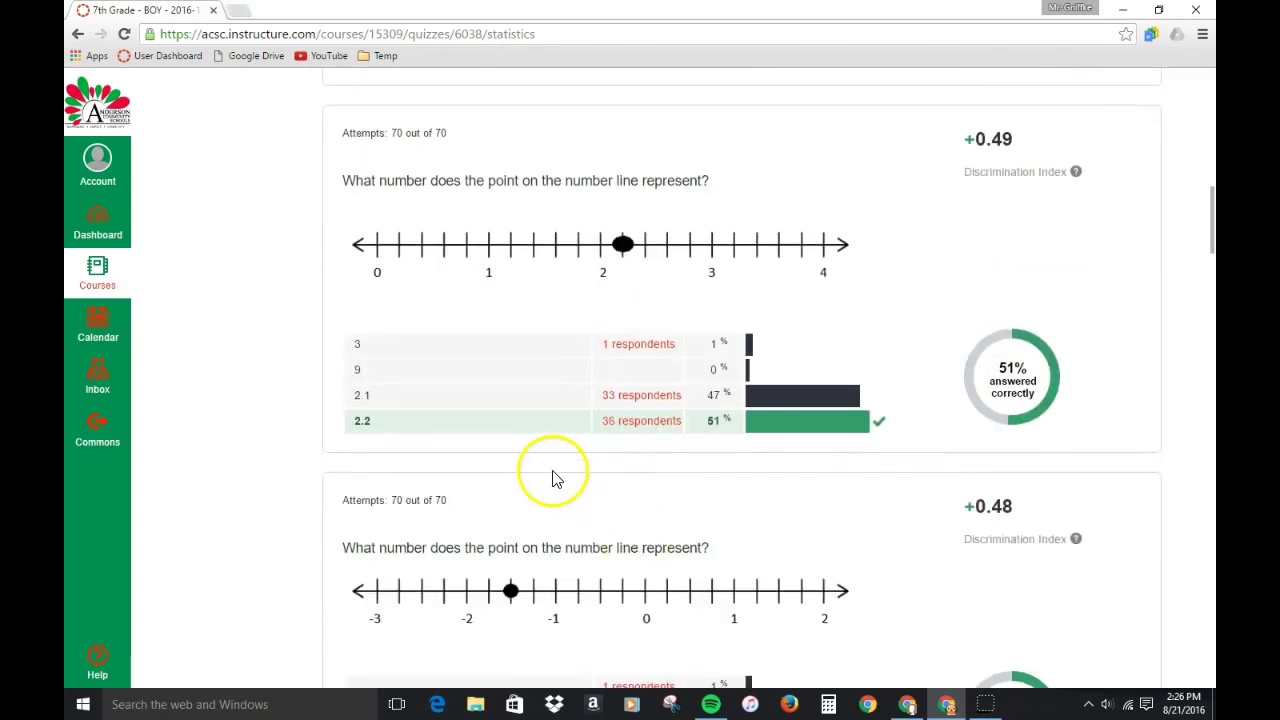
Look through LandisMath's question results and see which two students chose one answer.
{"action": "scroll", "coordinate": [556, 479], "scroll_direction": "up", "scroll_amount": 9}
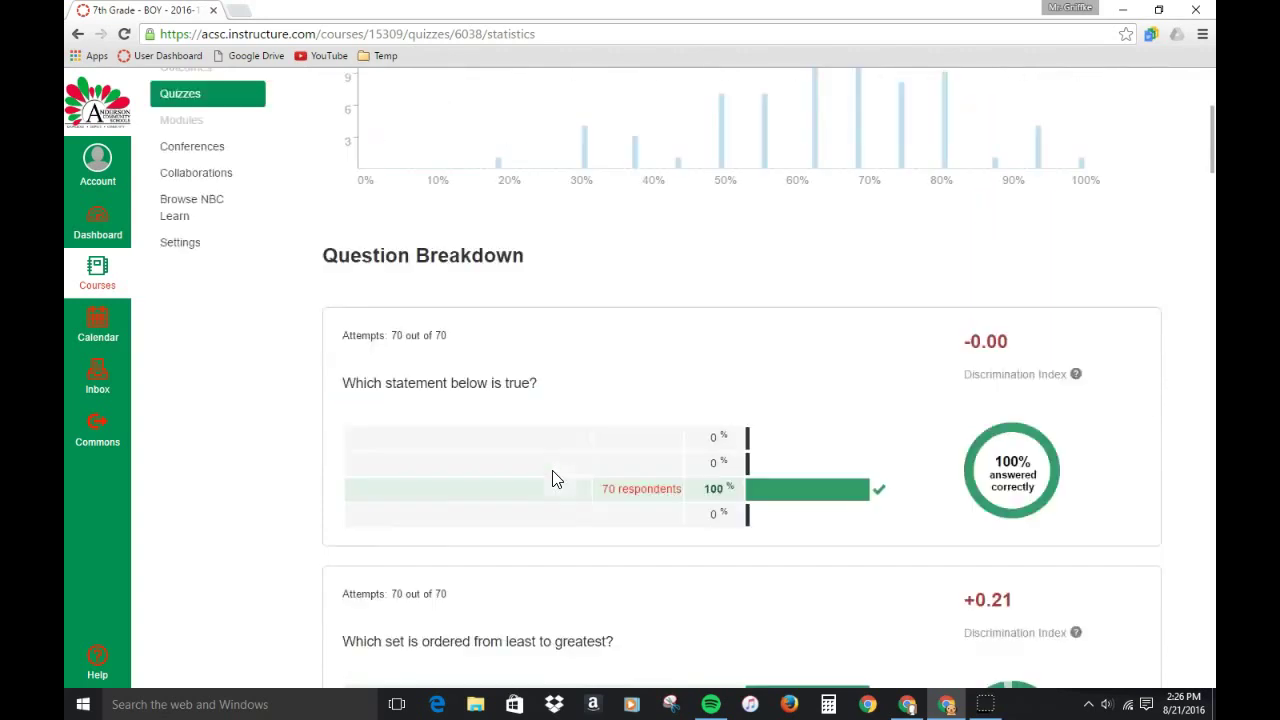
{"action": "scroll", "coordinate": [300, 371], "scroll_direction": "up", "scroll_amount": 3}
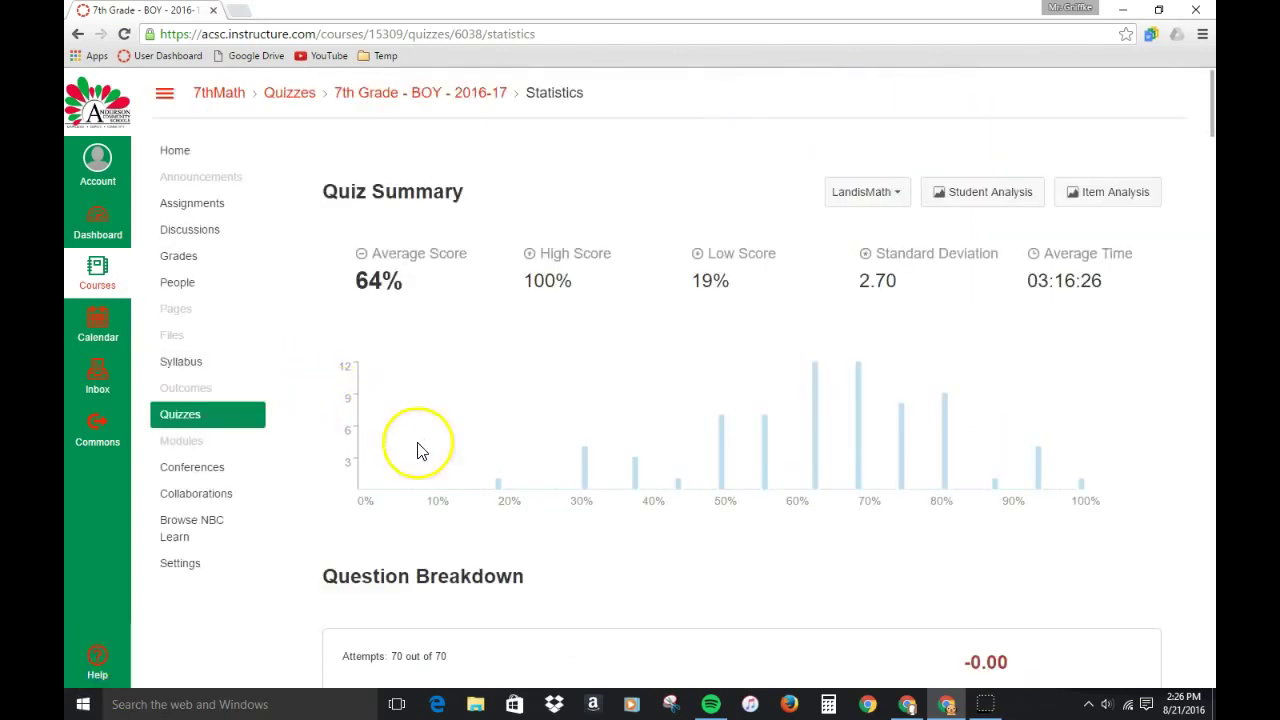
{"action": "scroll", "coordinate": [440, 460], "scroll_direction": "down", "scroll_amount": 1}
{"action": "scroll", "coordinate": [440, 460], "scroll_direction": "down", "scroll_amount": 3}
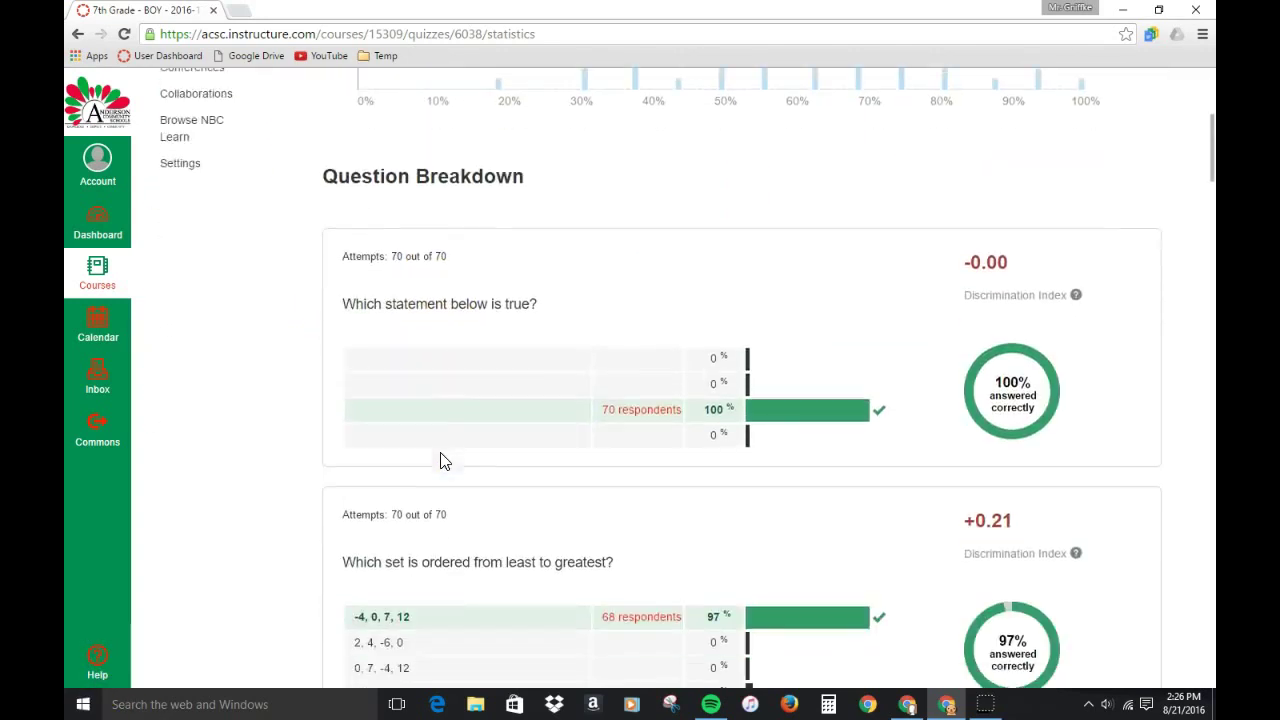
{"action": "scroll", "coordinate": [725, 375], "scroll_direction": "down", "scroll_amount": 3}
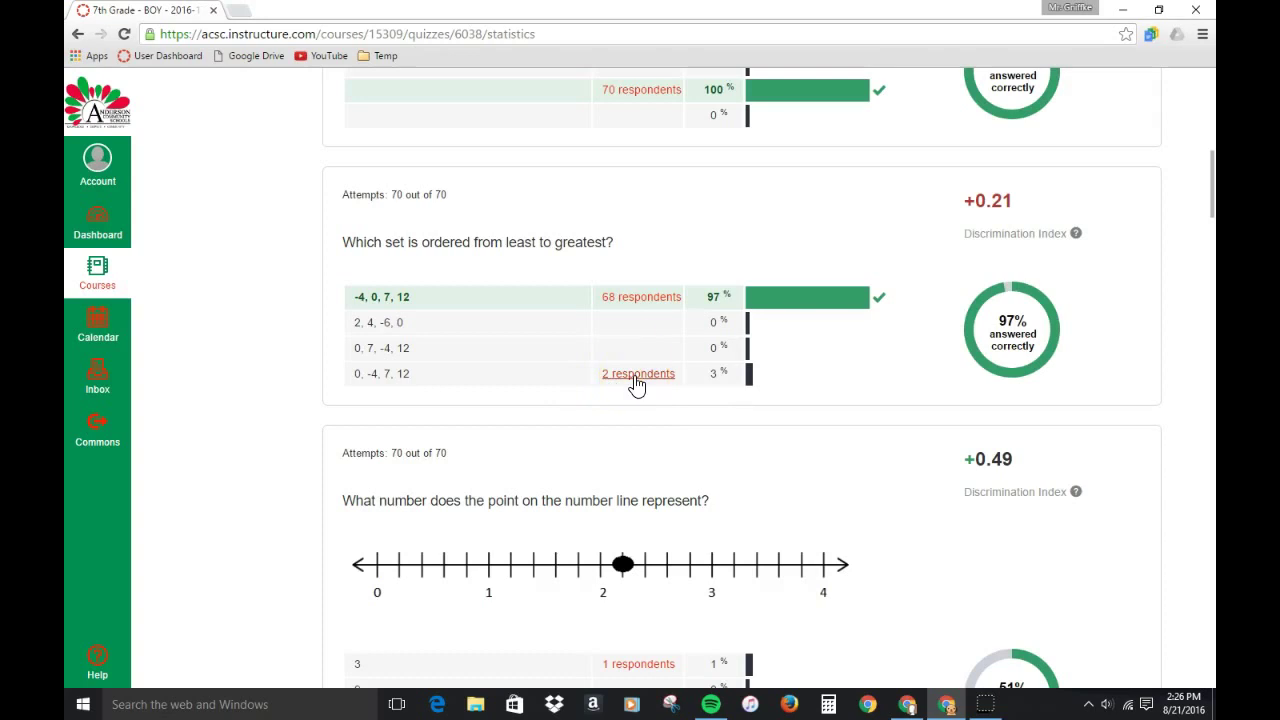
{"action": "left_click", "coordinate": [632, 377]}
{"action": "scroll", "coordinate": [630, 377], "scroll_direction": "up", "scroll_amount": 8}
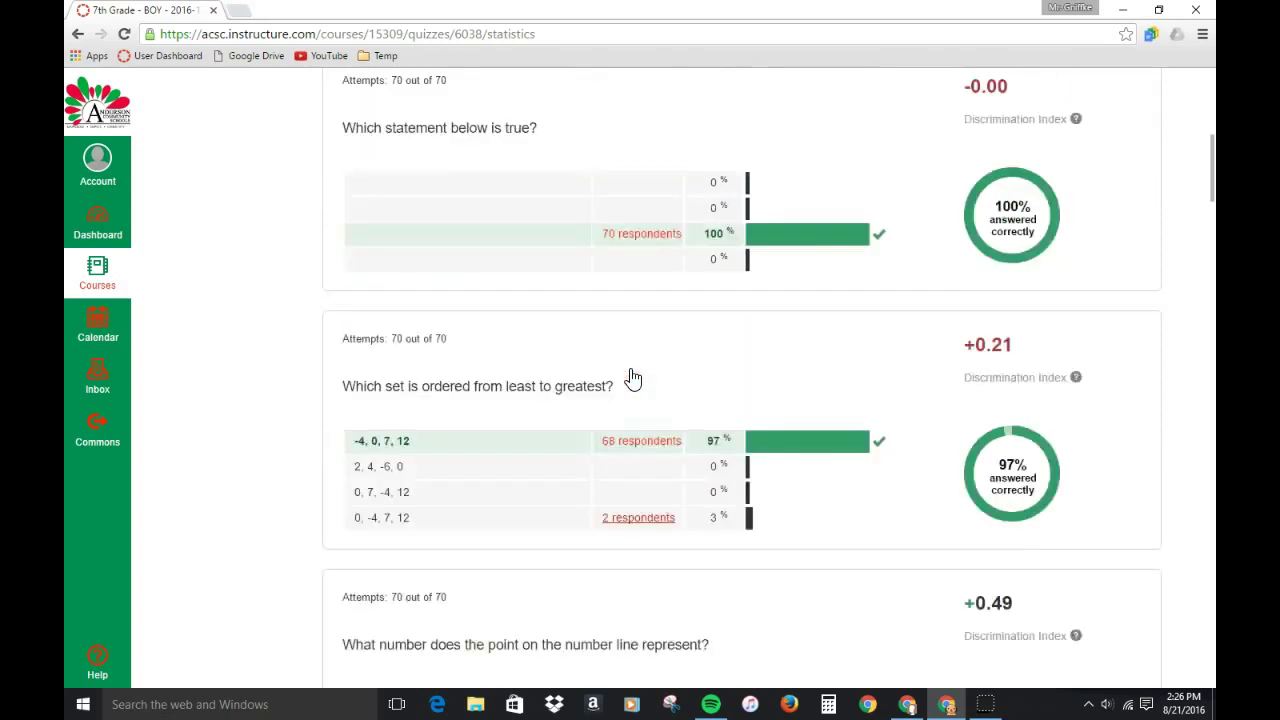
{"action": "scroll", "coordinate": [630, 377], "scroll_direction": "up", "scroll_amount": 1}
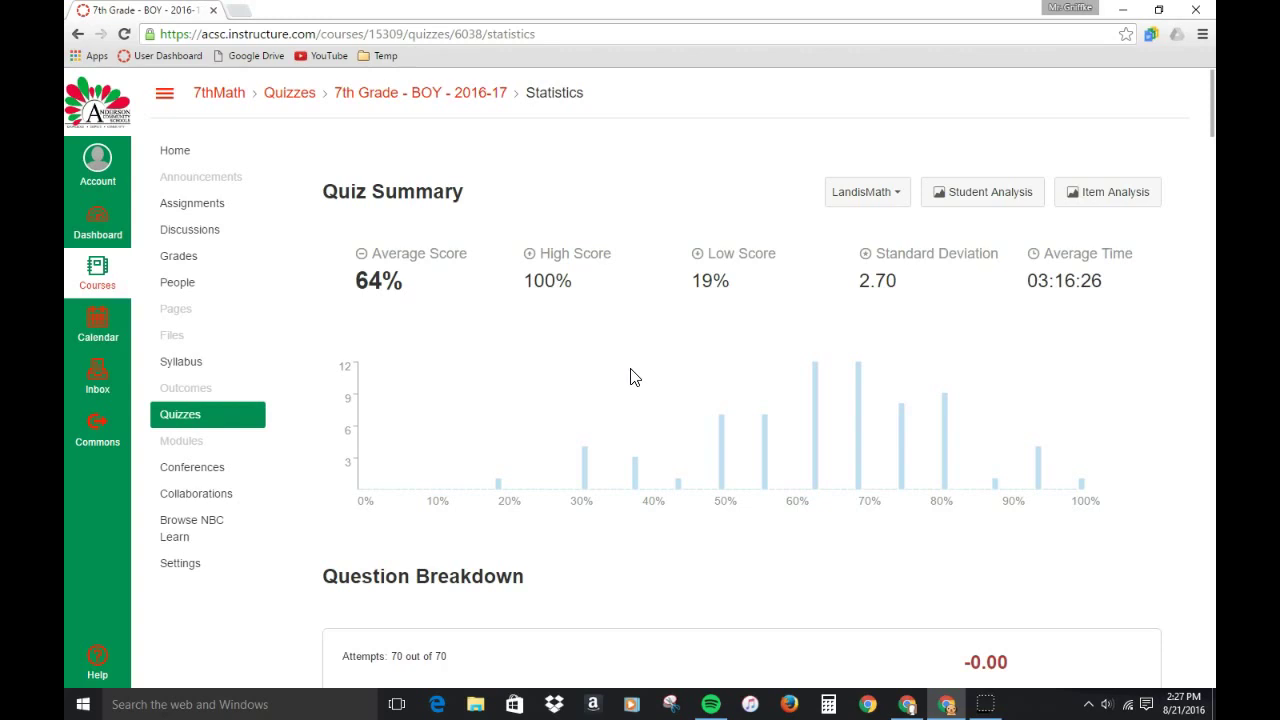
Go back to the Quizzes list and reopen the 7th Grade - BOY - 2016-17 quiz.
{"action": "left_click", "coordinate": [180, 420]}
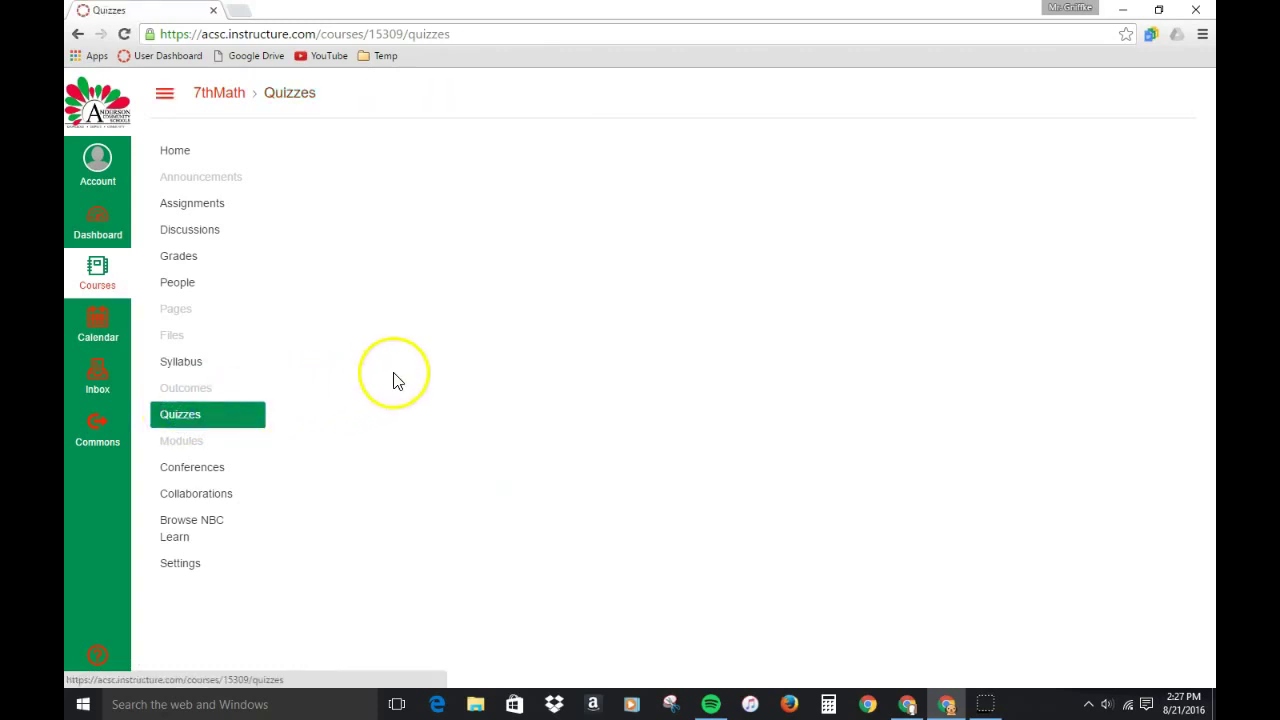
{"action": "left_click", "coordinate": [391, 250]}
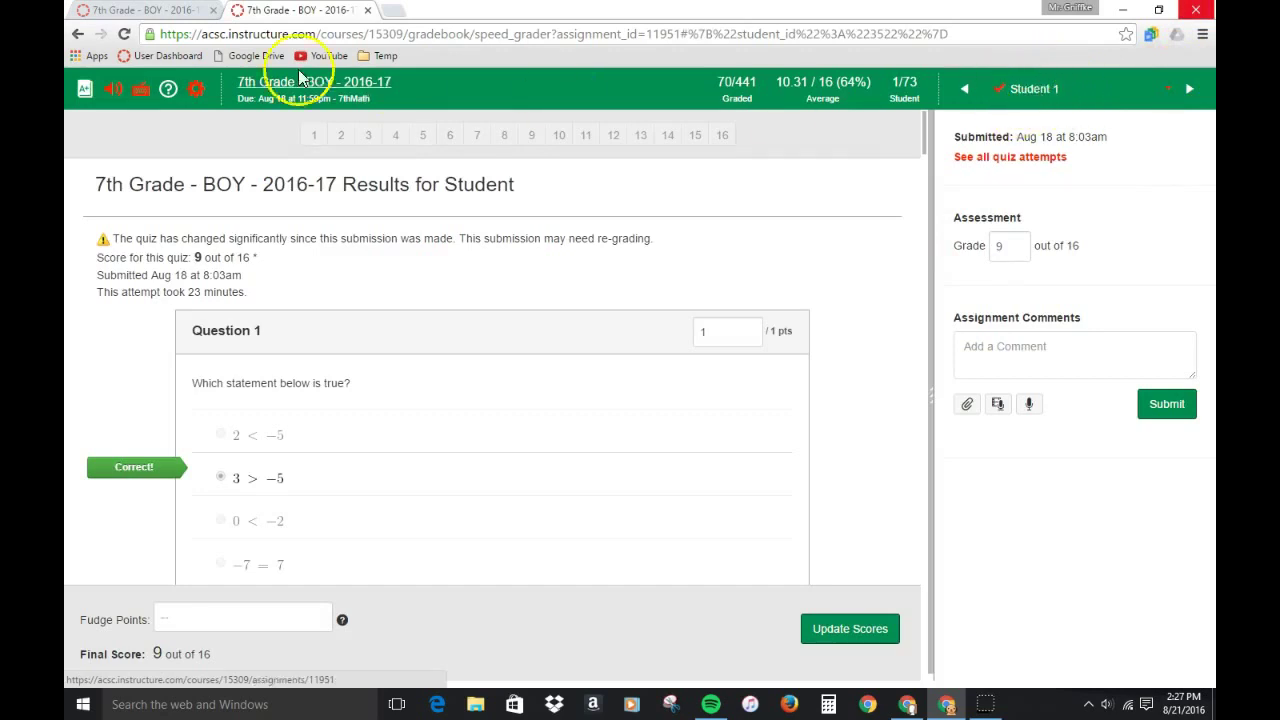
Limit the SpeedGrader student list to the LandisMath section.
{"action": "left_click", "coordinate": [198, 92]}
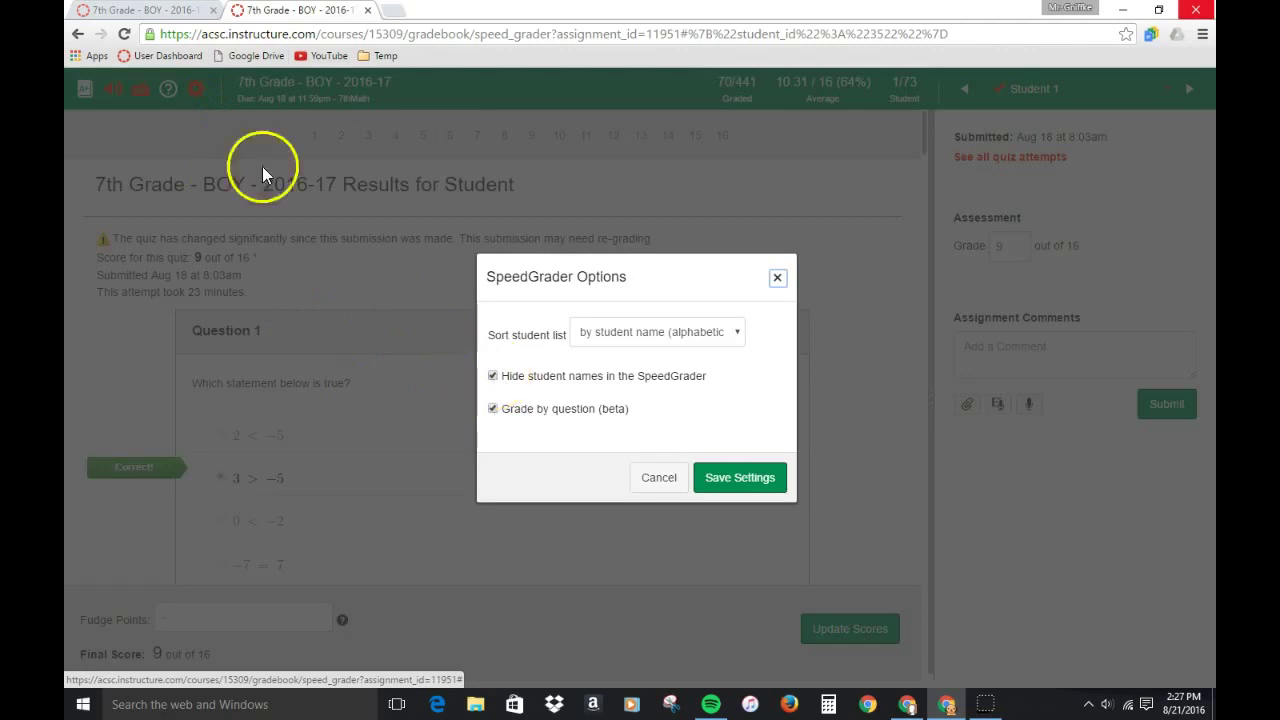
{"action": "left_click", "coordinate": [779, 281]}
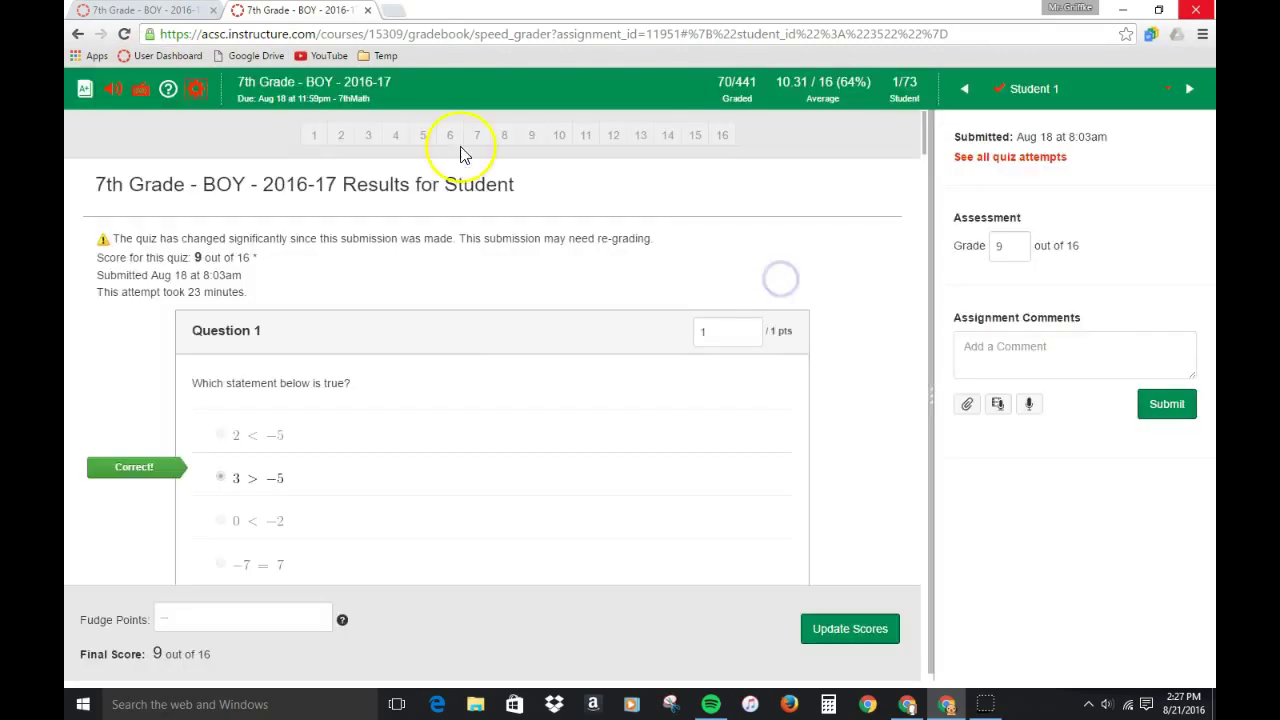
{"action": "left_click", "coordinate": [1172, 90]}
{"action": "left_click", "coordinate": [1098, 121]}
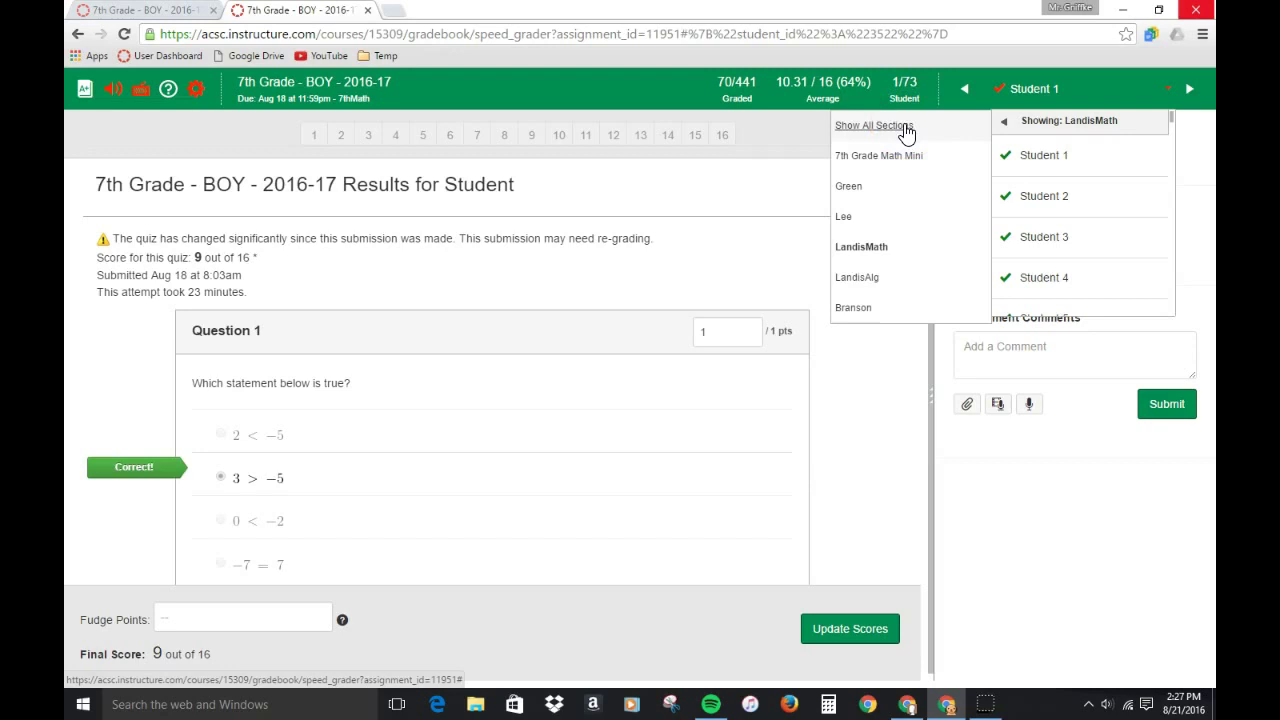
{"action": "left_click", "coordinate": [862, 247]}
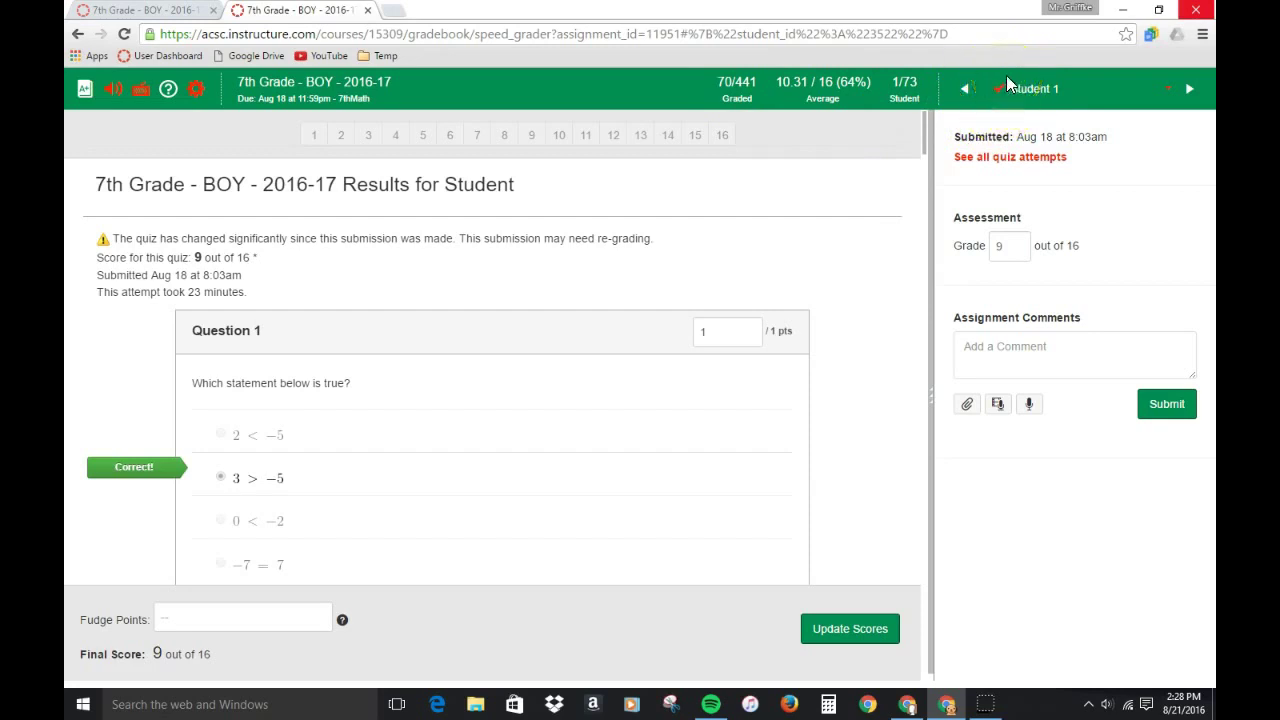
Select Student 71, who has no submission for this quiz.
{"action": "left_click", "coordinate": [1166, 94]}
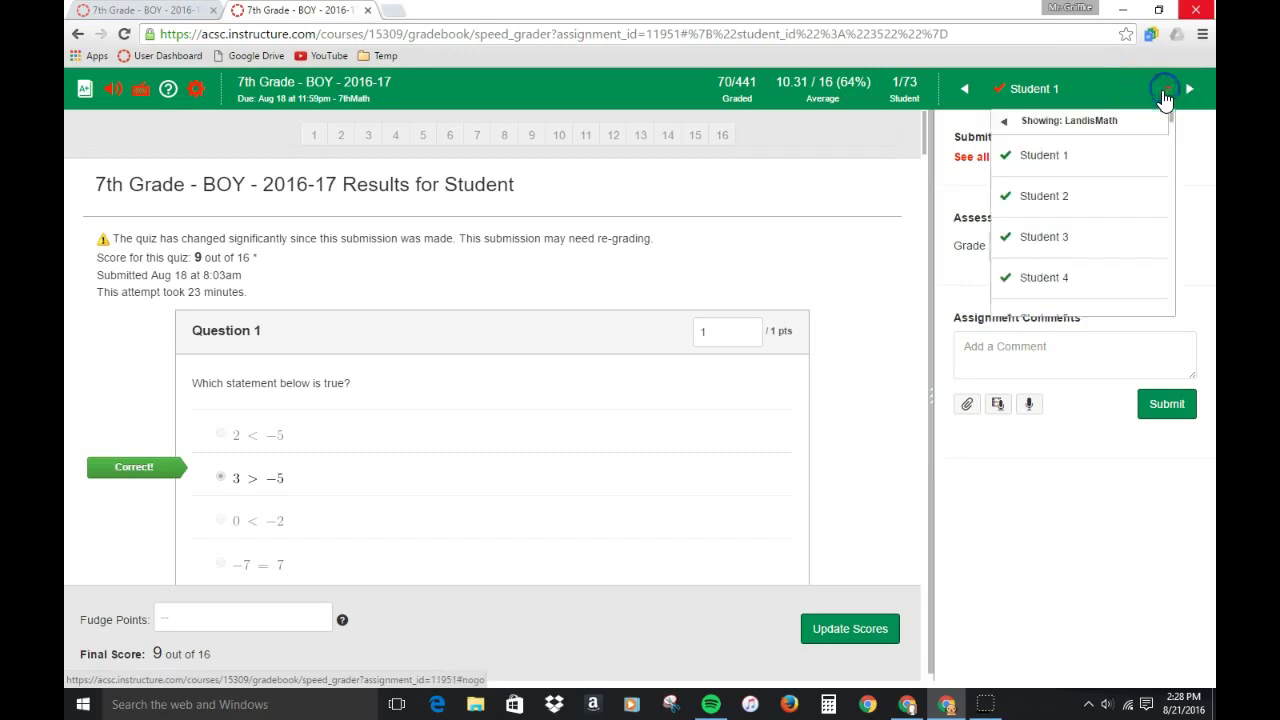
{"action": "scroll", "coordinate": [1080, 210], "scroll_direction": "down", "scroll_amount": 3}
{"action": "scroll", "coordinate": [1085, 220], "scroll_direction": "down", "scroll_amount": 20}
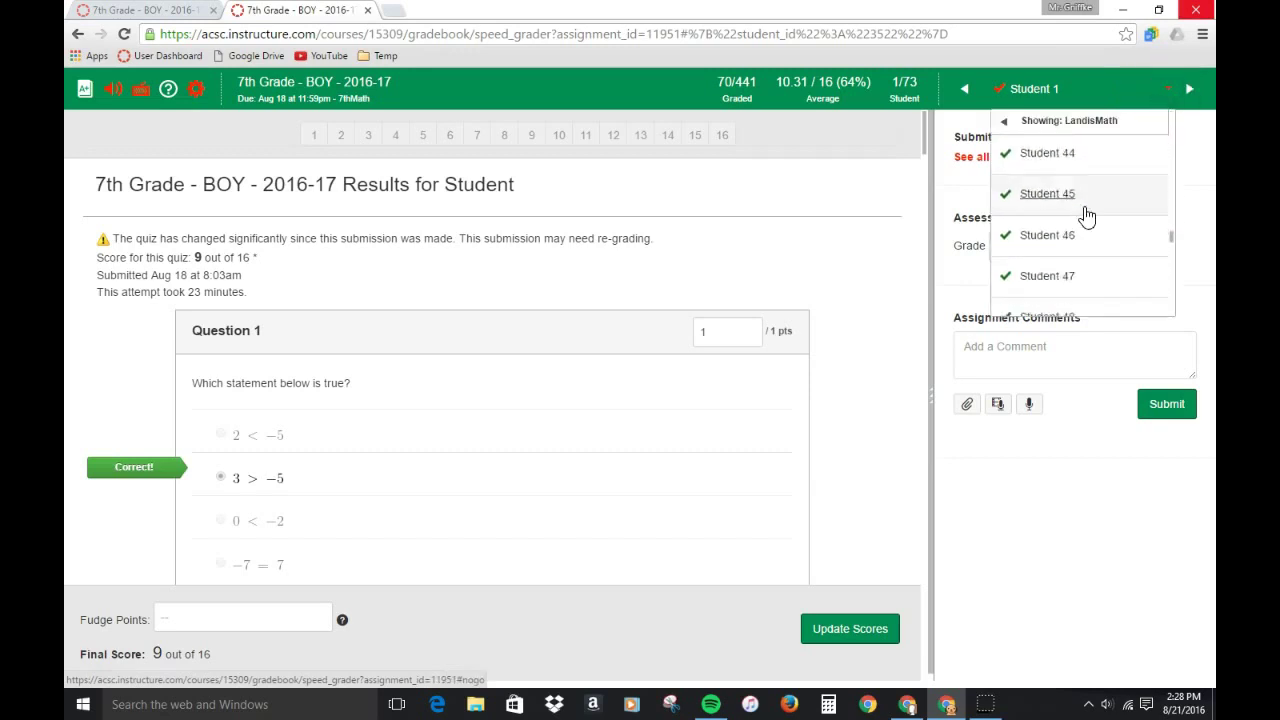
{"action": "left_click", "coordinate": [1060, 214]}
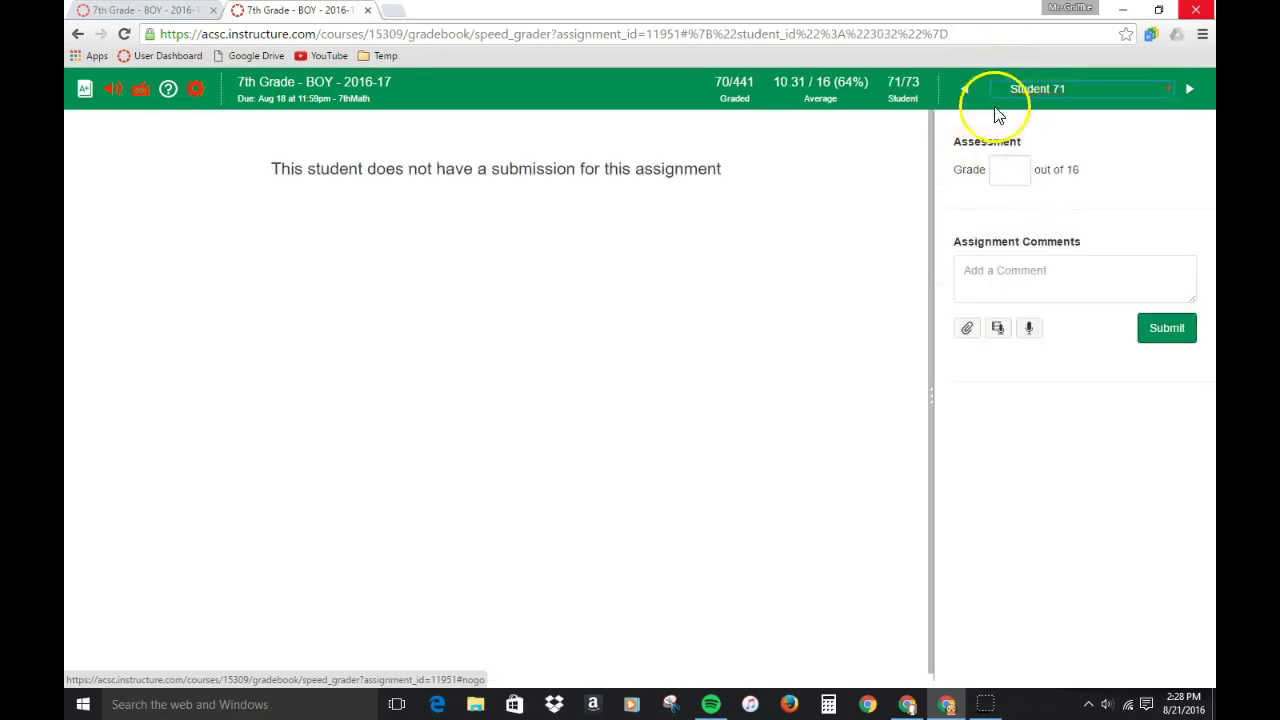
Review Student 70's late submission scored 5/16, then jump back to Question 1.
{"action": "left_click", "coordinate": [1160, 93]}
{"action": "left_click", "coordinate": [1065, 172]}
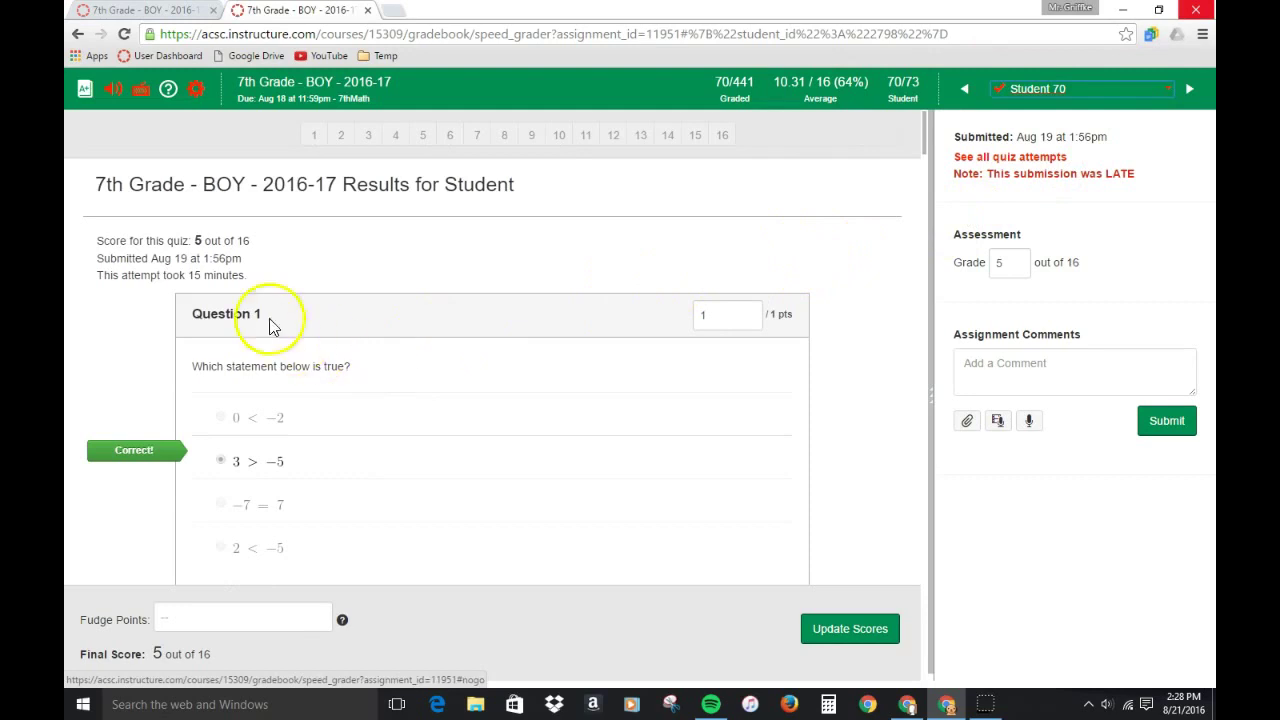
{"action": "scroll", "coordinate": [363, 306], "scroll_direction": "down", "scroll_amount": 1}
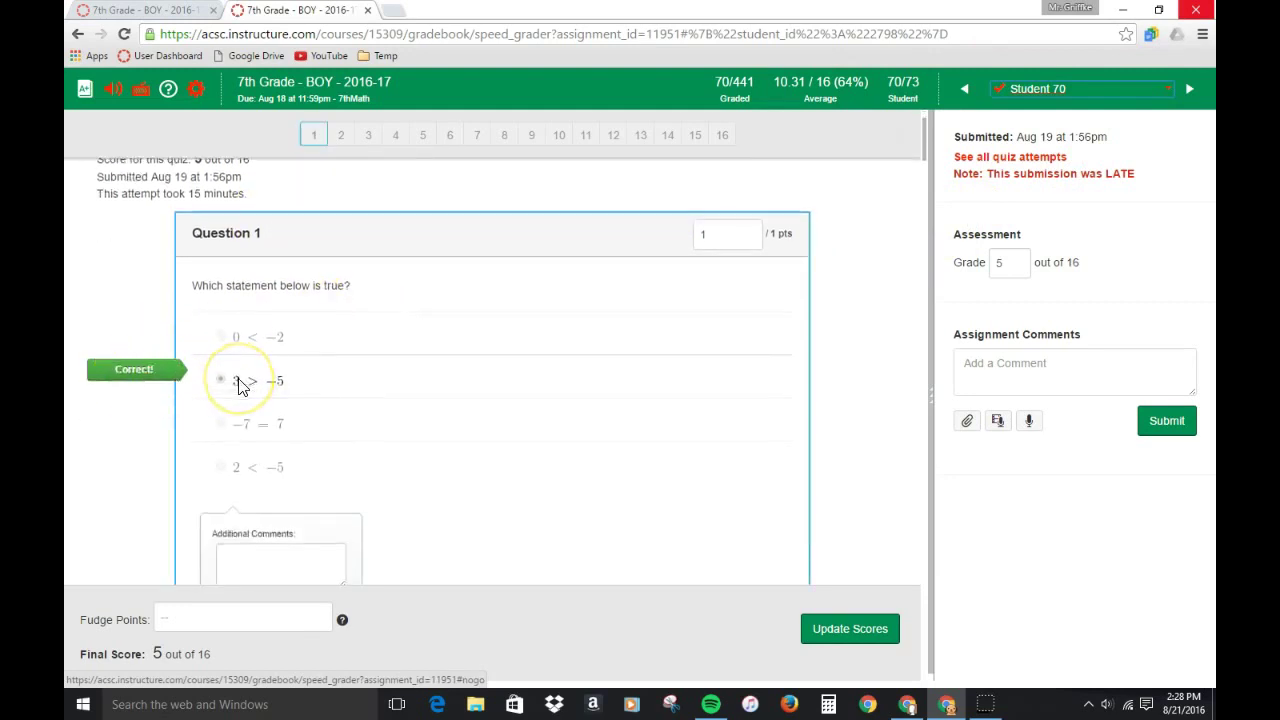
{"action": "scroll", "coordinate": [240, 387], "scroll_direction": "down", "scroll_amount": 5}
{"action": "scroll", "coordinate": [240, 387], "scroll_direction": "down", "scroll_amount": 3}
{"action": "scroll", "coordinate": [240, 387], "scroll_direction": "down", "scroll_amount": 3}
{"action": "scroll", "coordinate": [243, 389], "scroll_direction": "up", "scroll_amount": 2}
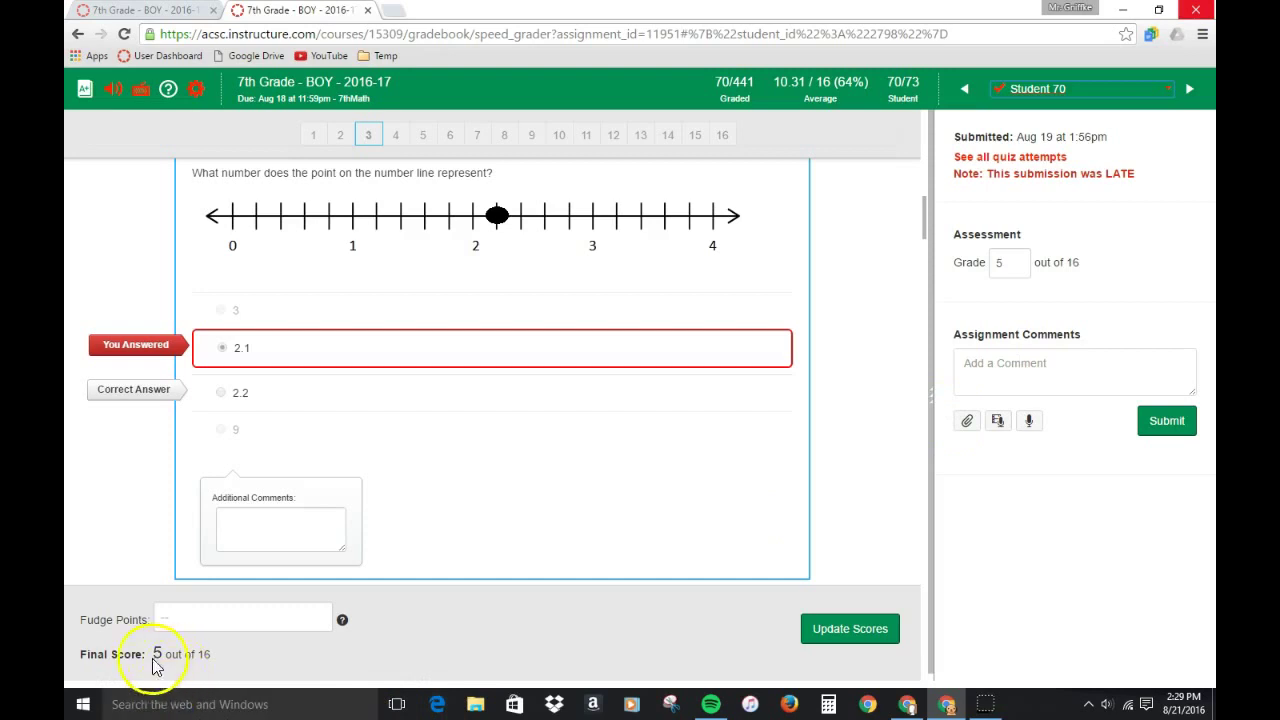
{"action": "left_click", "coordinate": [97, 657]}
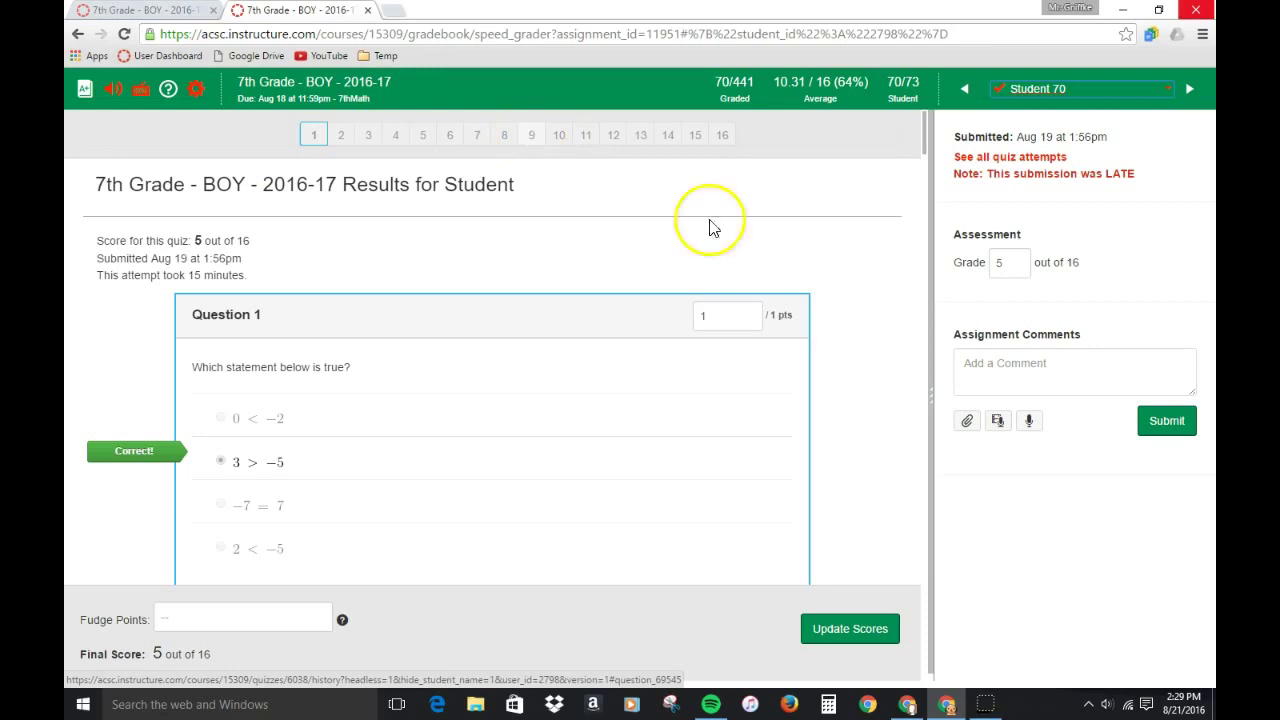
Move to Student 69, view Question 12's results, then return to the BOY quiz page.
{"action": "left_click", "coordinate": [965, 89]}
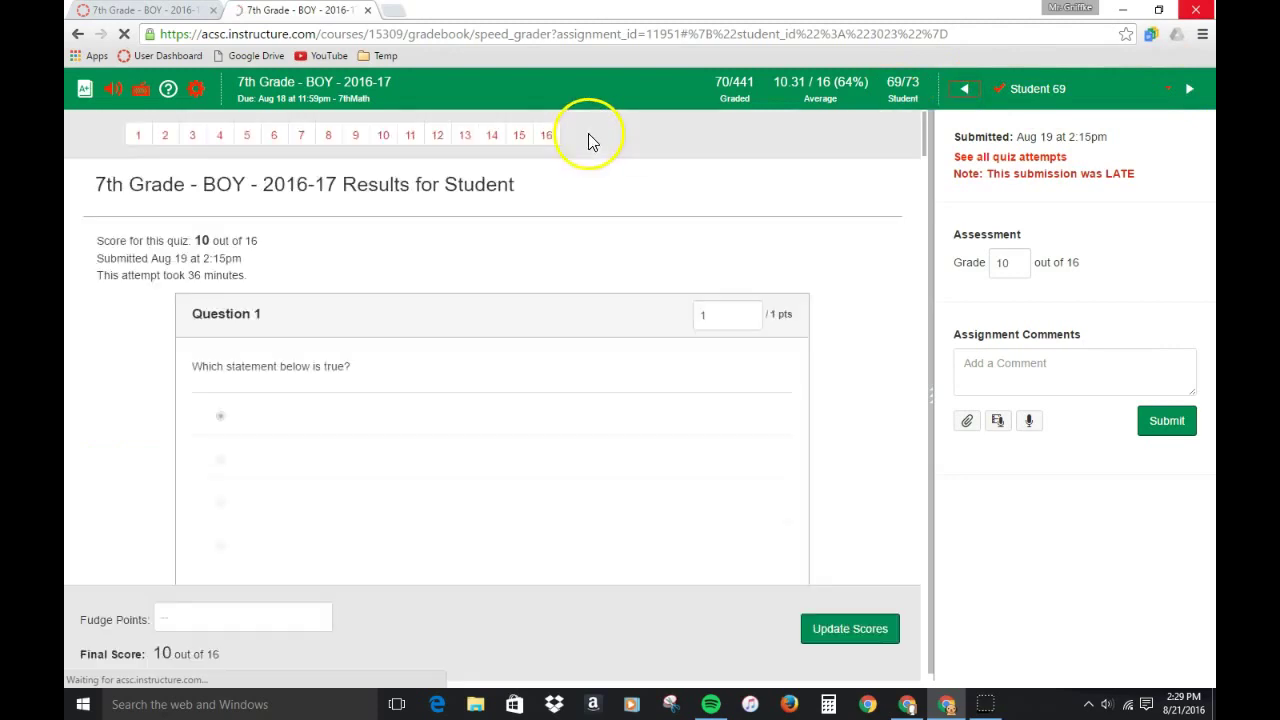
{"action": "scroll", "coordinate": [440, 145], "scroll_direction": "down", "scroll_amount": 1}
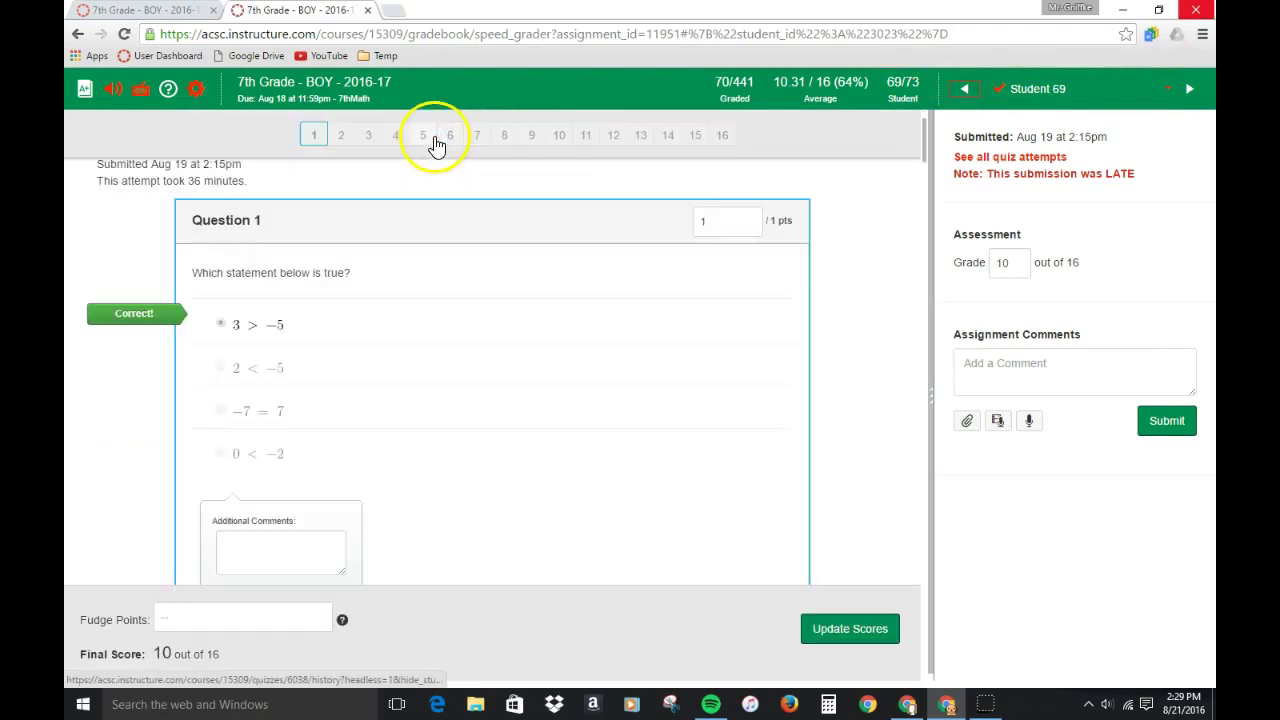
{"action": "left_click", "coordinate": [611, 135]}
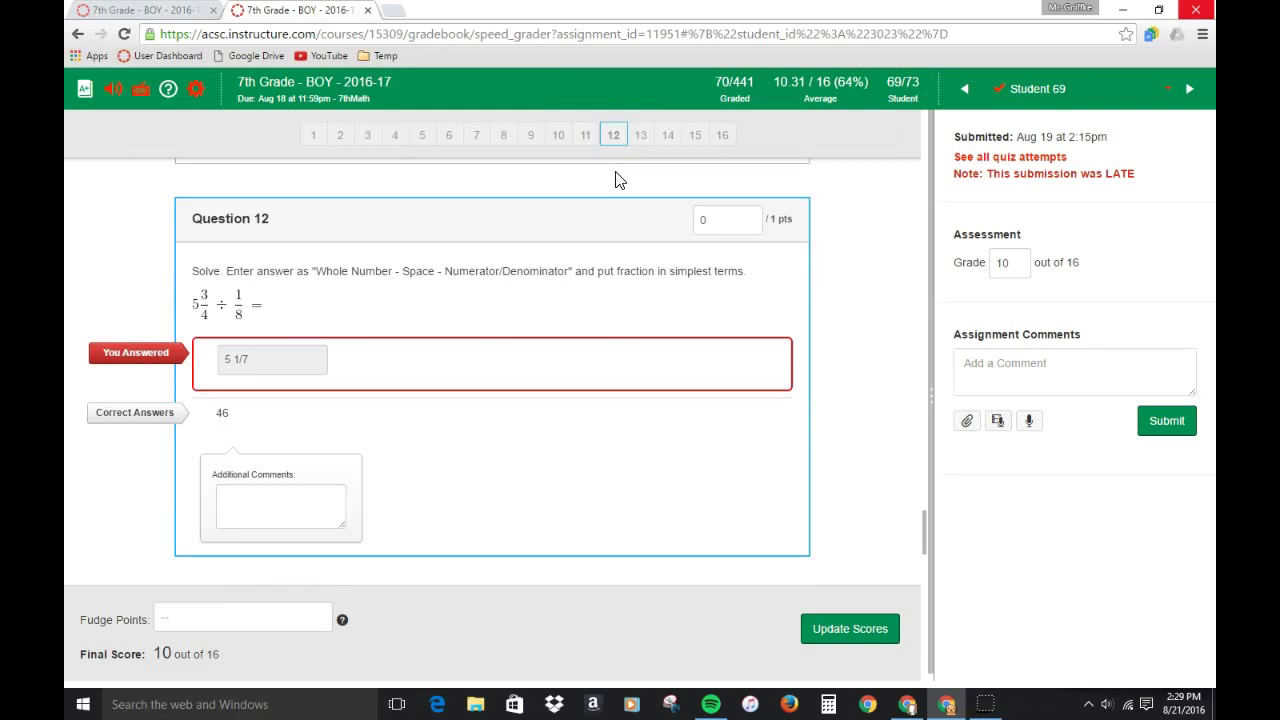
{"action": "left_click", "coordinate": [586, 185]}
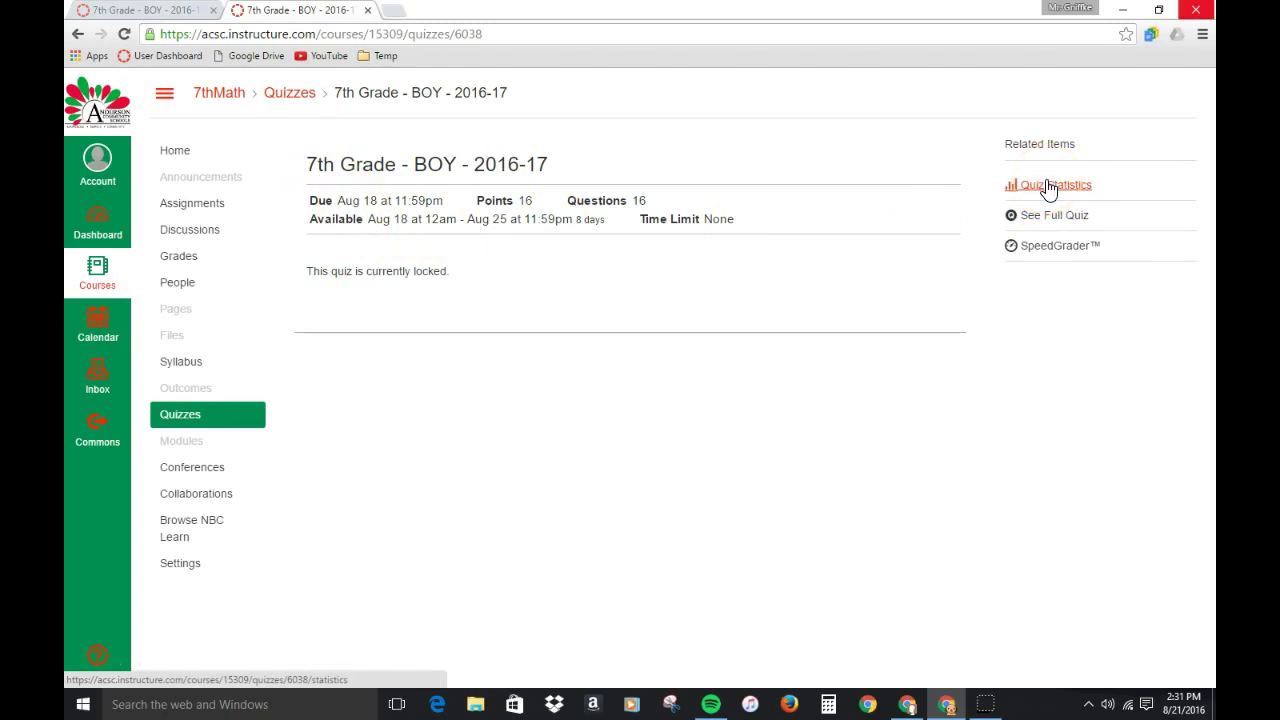
Generate the LandisMath Student Analysis report and open the downloaded CSV in Excel.
{"action": "left_click", "coordinate": [1048, 186]}
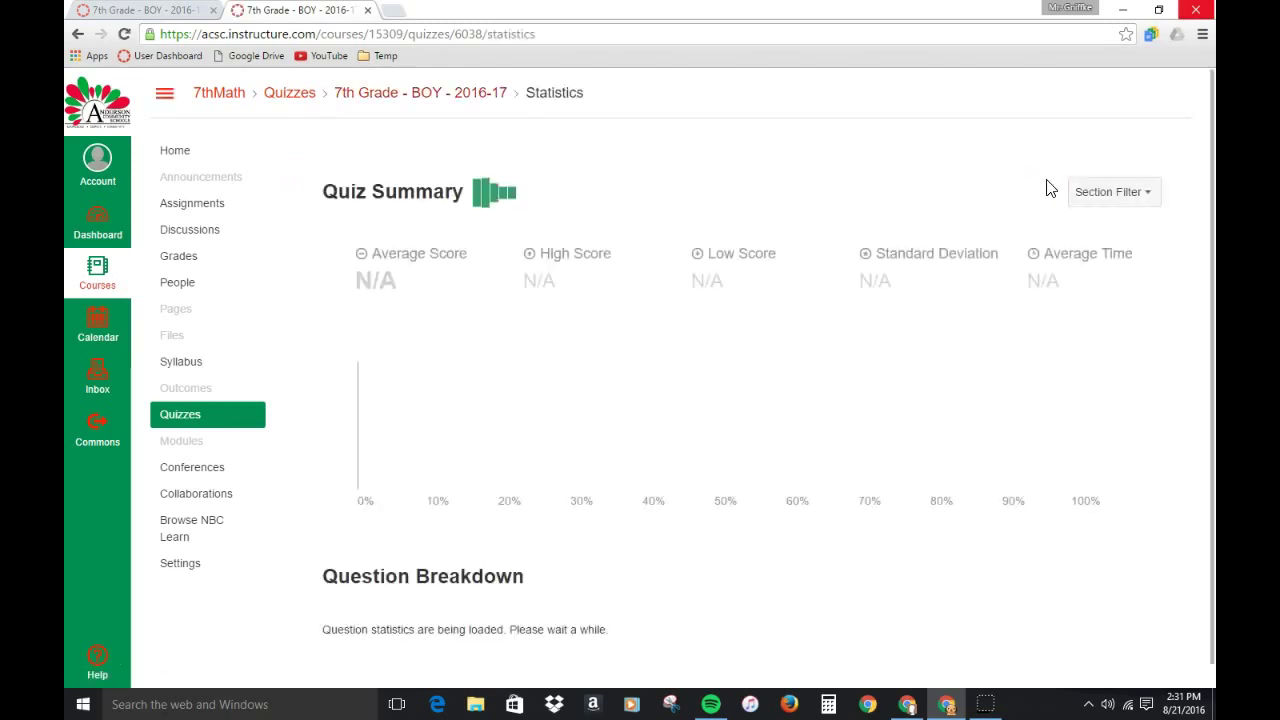
{"action": "left_click", "coordinate": [1020, 190]}
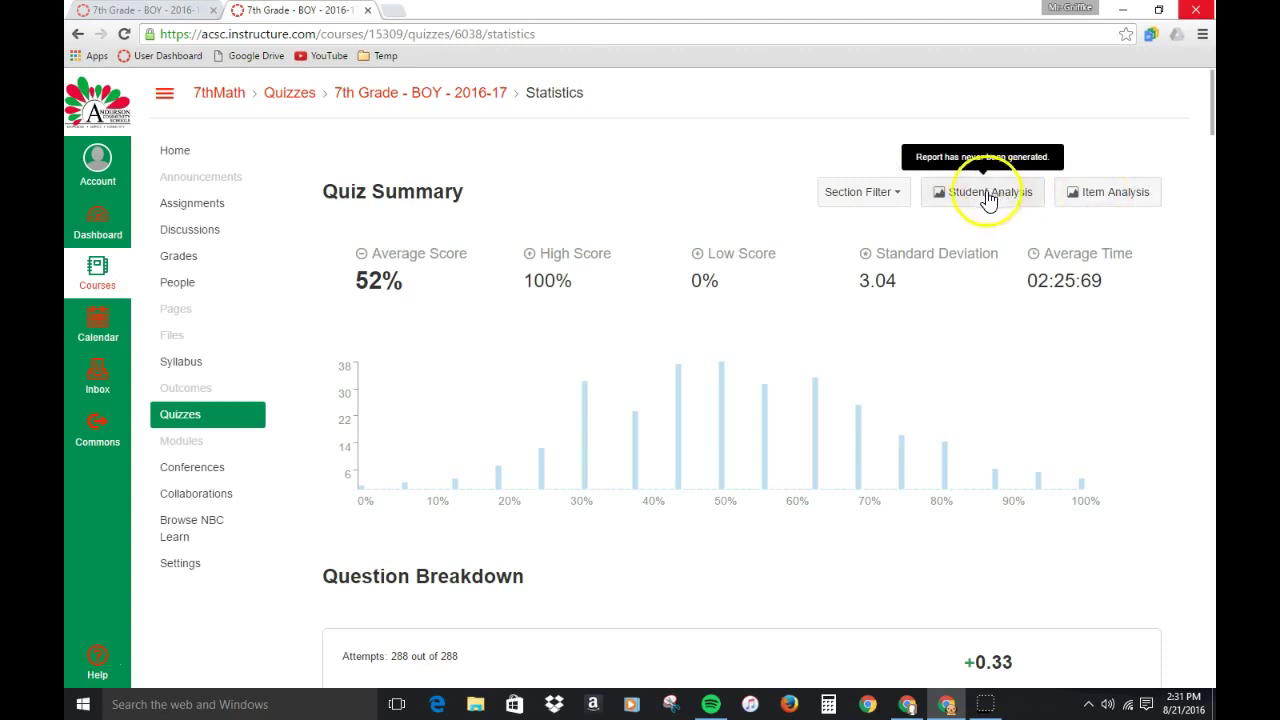
{"action": "left_click", "coordinate": [893, 194]}
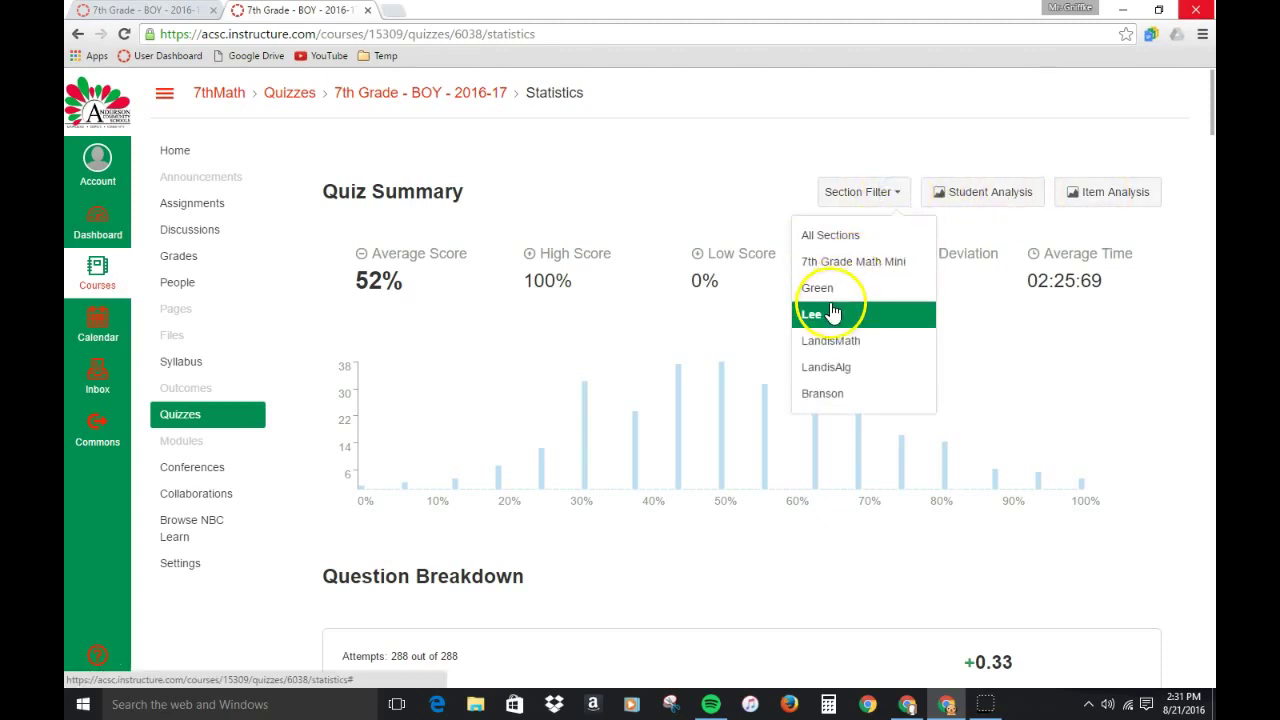
{"action": "left_click", "coordinate": [815, 337]}
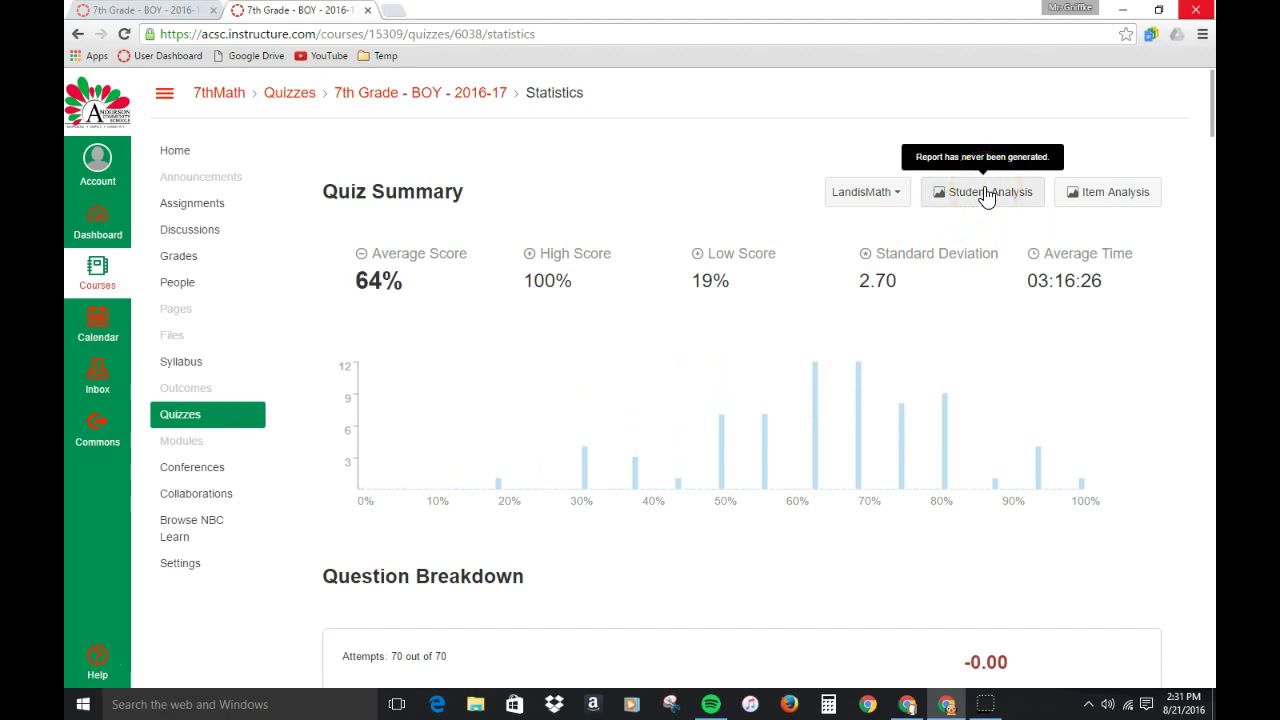
{"action": "left_click", "coordinate": [985, 193]}
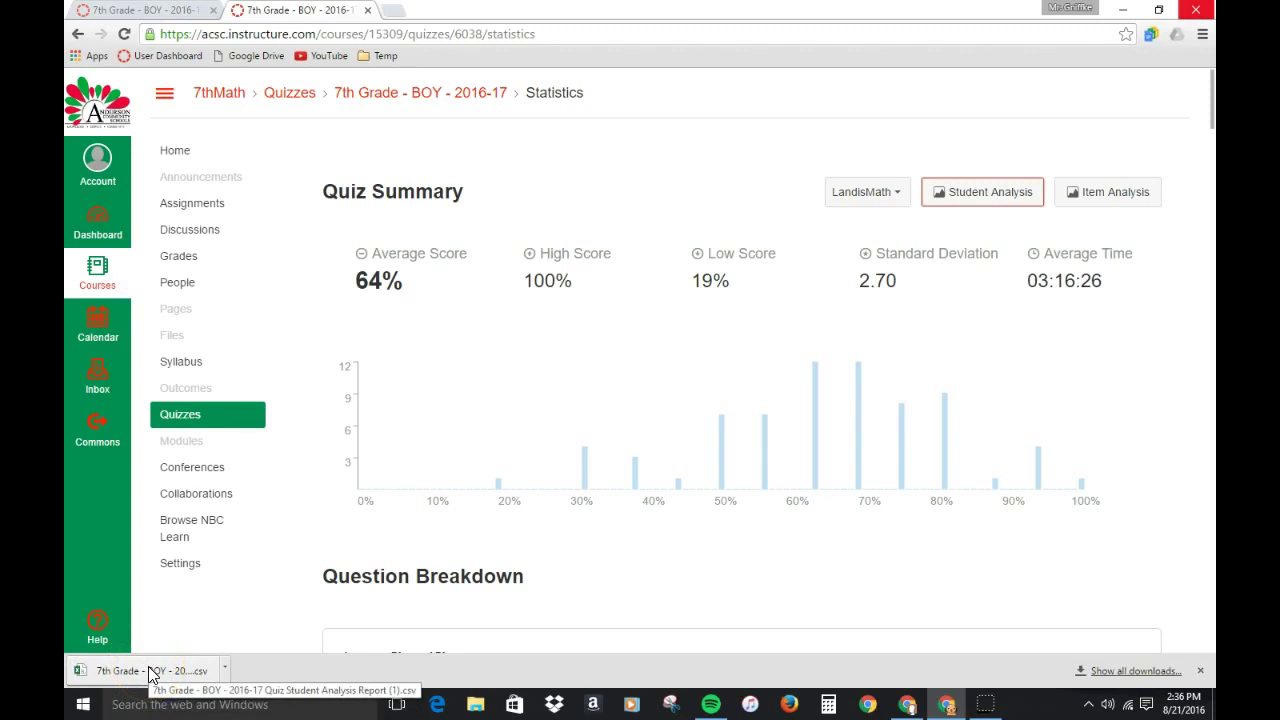
{"action": "left_click", "coordinate": [150, 671]}
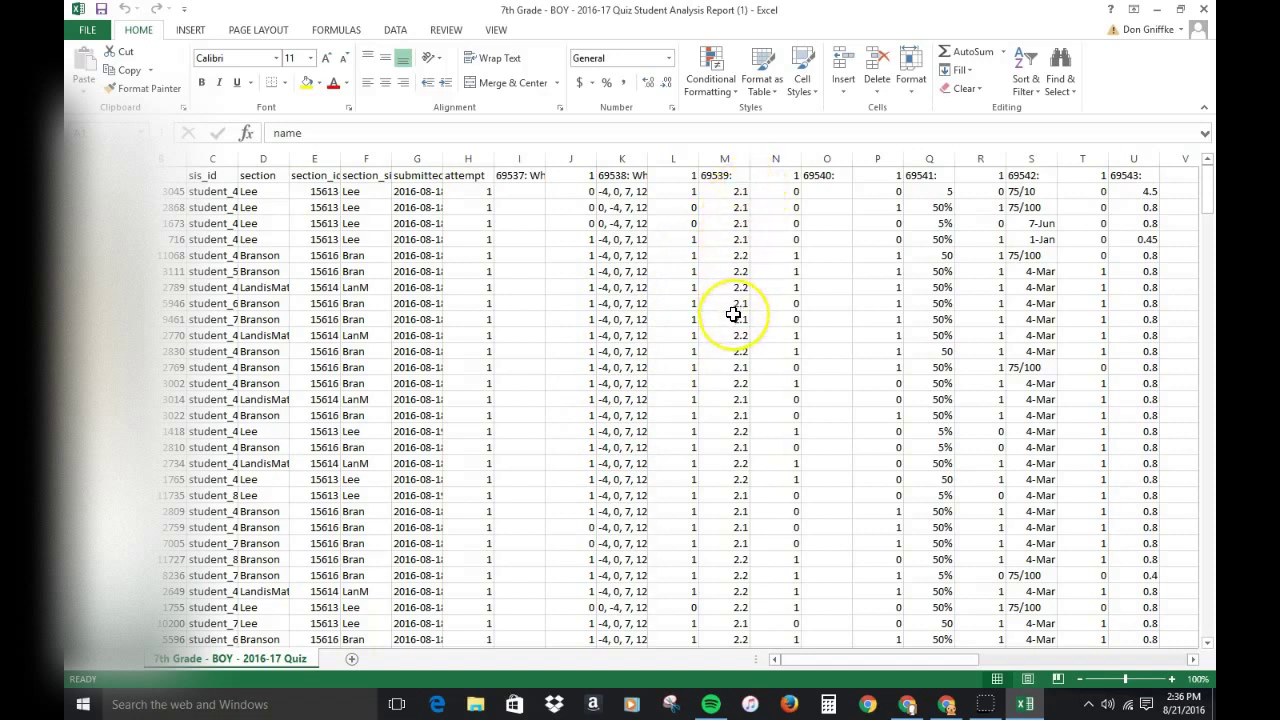
Scroll the student answer rows and select the column M cell holding answer 3.
{"action": "scroll", "coordinate": [734, 402], "scroll_direction": "down", "scroll_amount": 3}
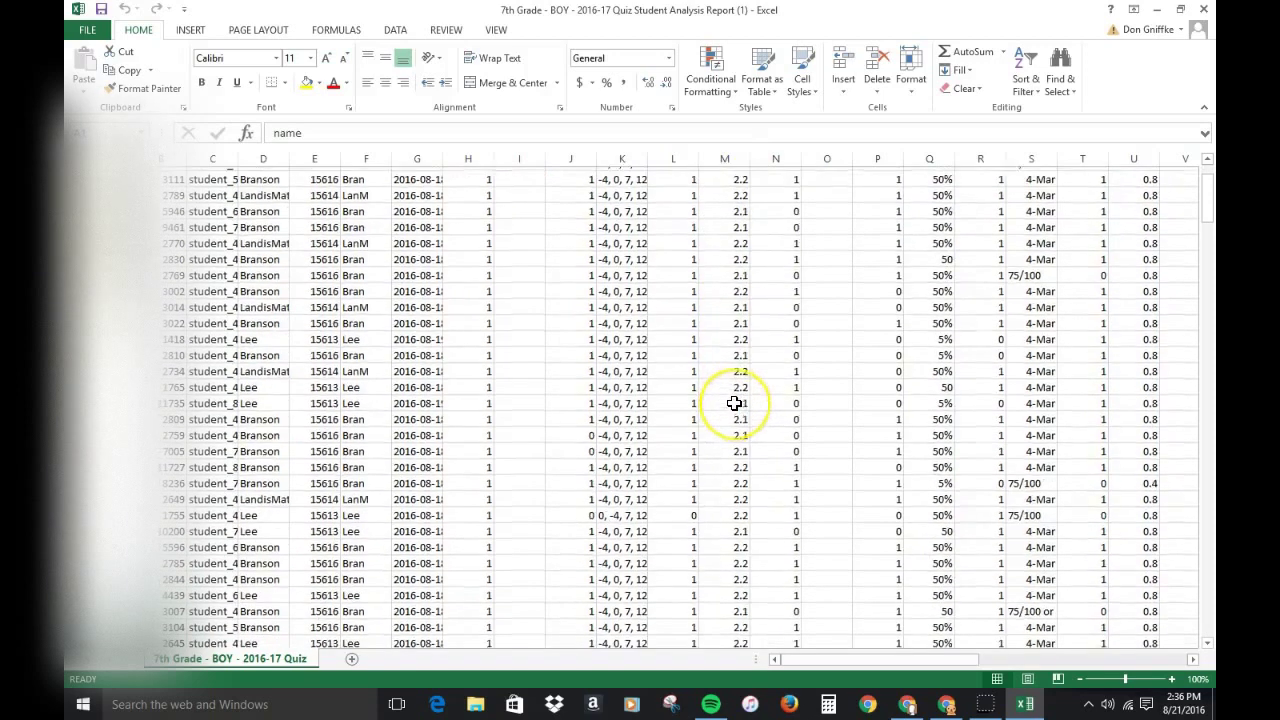
{"action": "scroll", "coordinate": [734, 402], "scroll_direction": "down", "scroll_amount": 7}
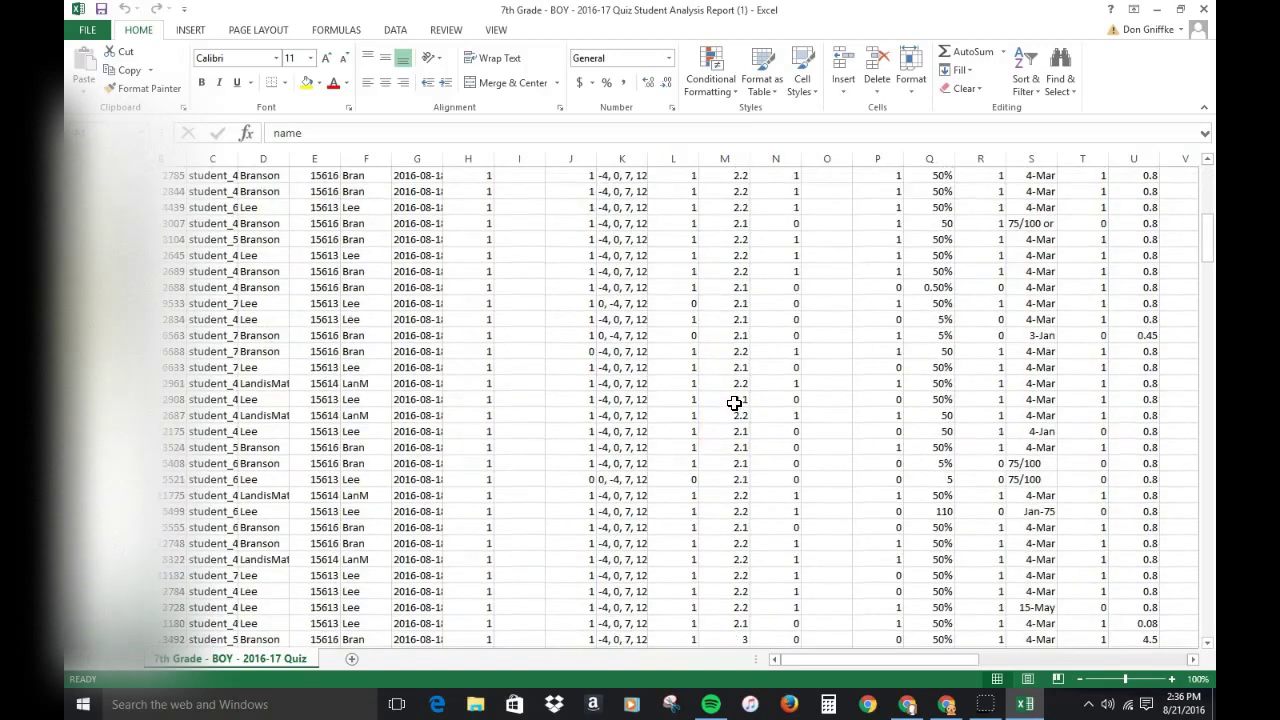
{"action": "scroll", "coordinate": [734, 405], "scroll_direction": "down", "scroll_amount": 5}
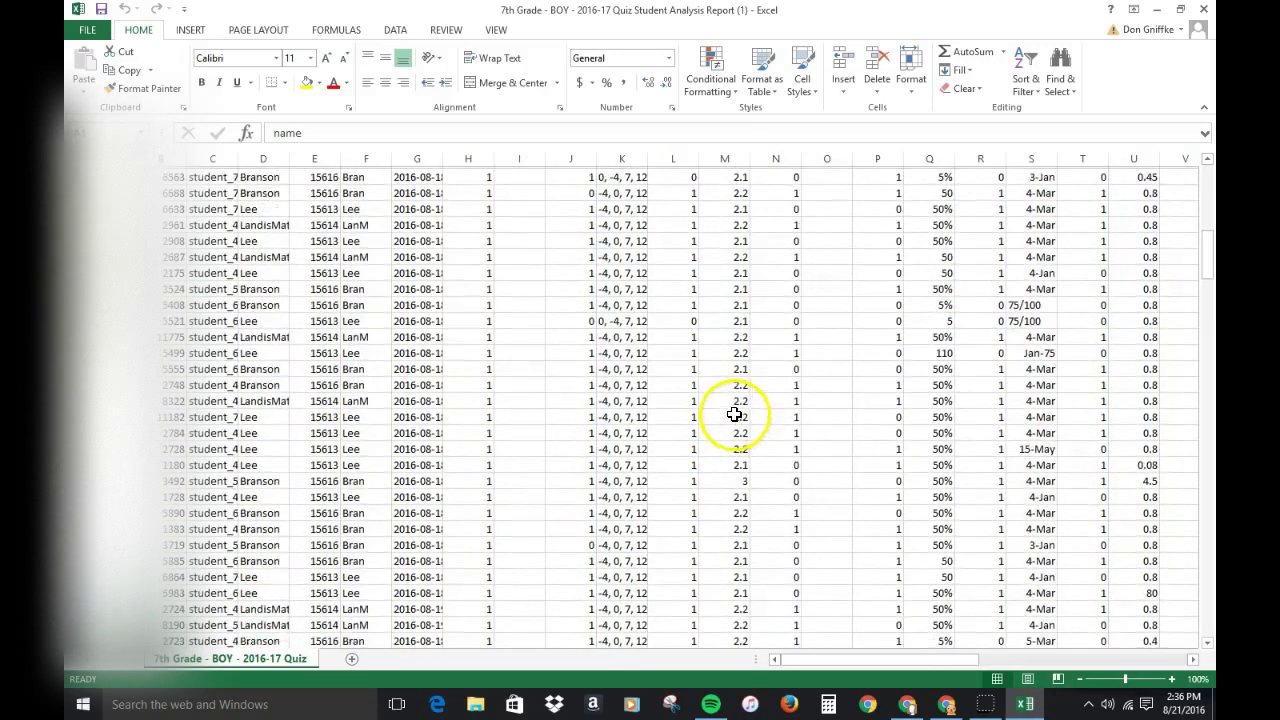
{"action": "left_click", "coordinate": [732, 399]}
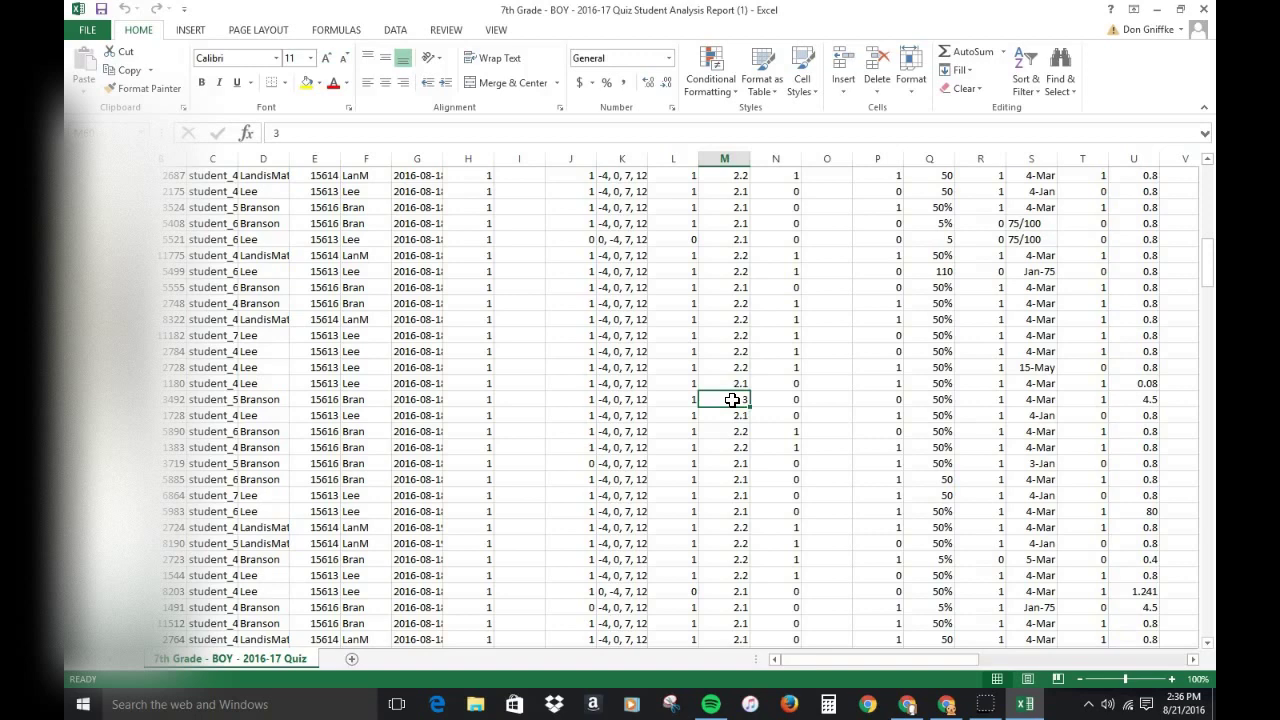
Scroll further through the remaining sections' student rows and back up.
{"action": "scroll", "coordinate": [734, 401], "scroll_direction": "down", "scroll_amount": 6}
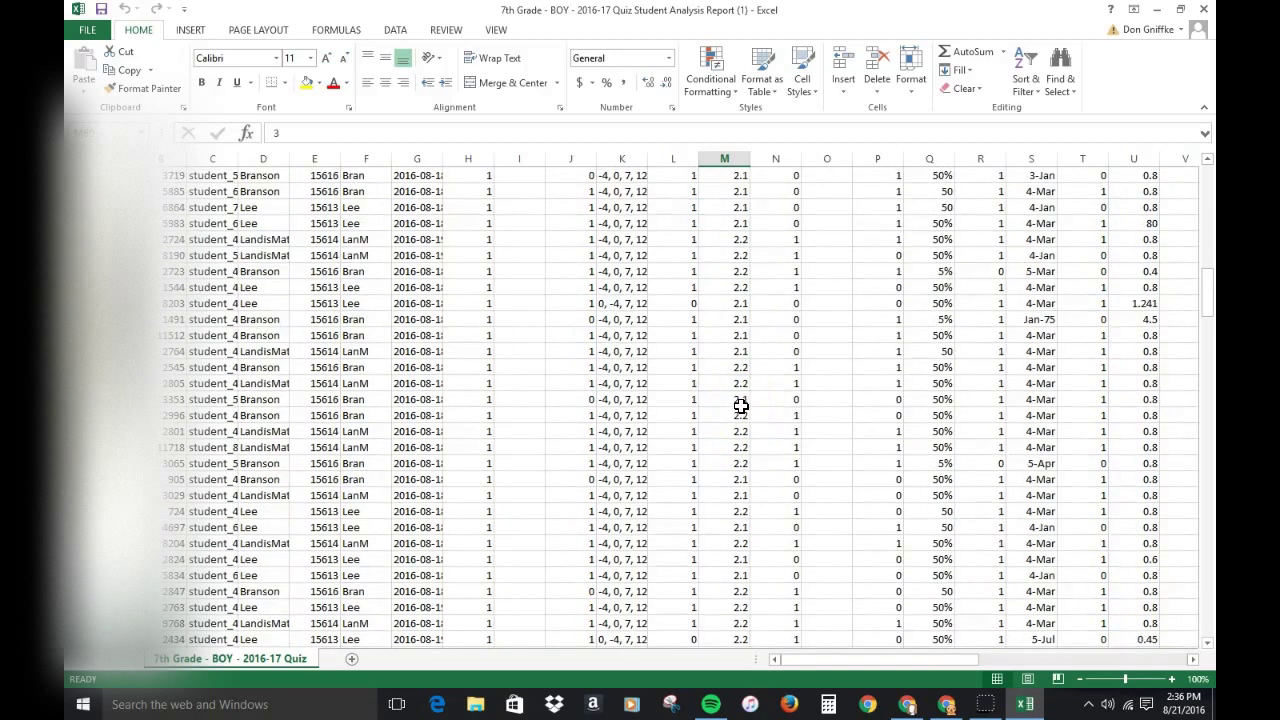
{"action": "scroll", "coordinate": [740, 405], "scroll_direction": "down", "scroll_amount": 10}
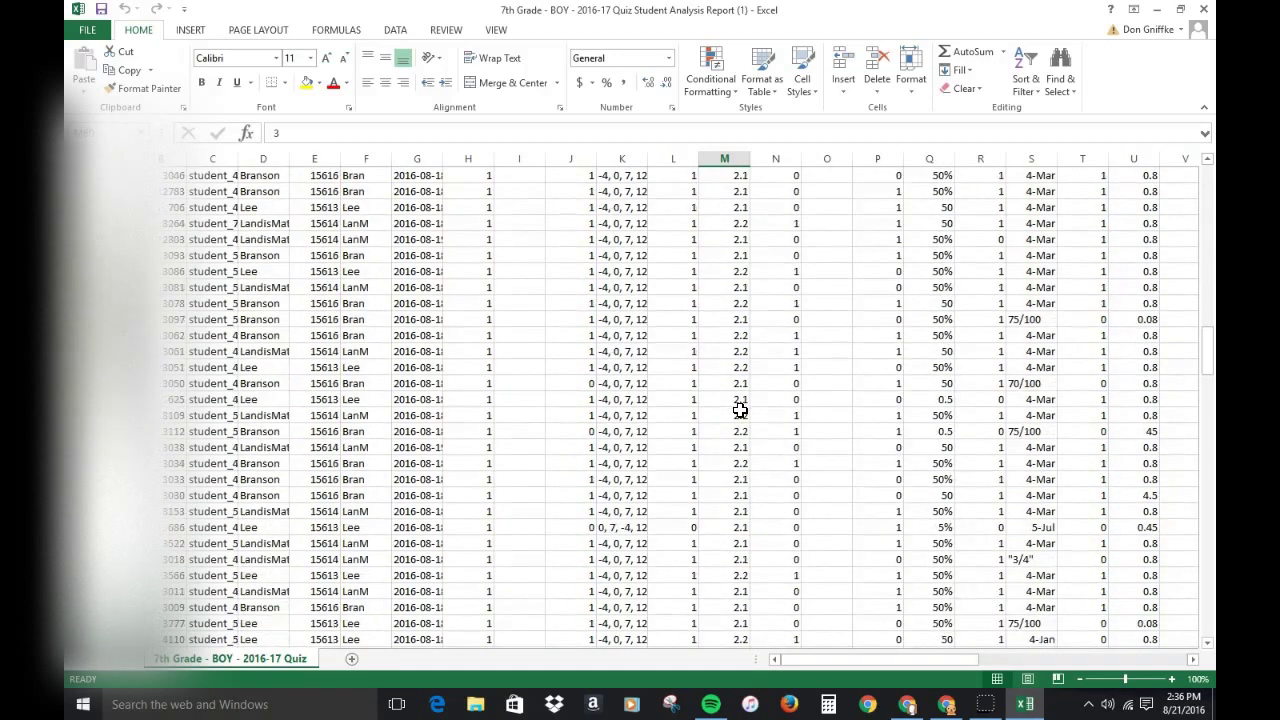
{"action": "scroll", "coordinate": [740, 410], "scroll_direction": "down", "scroll_amount": 8}
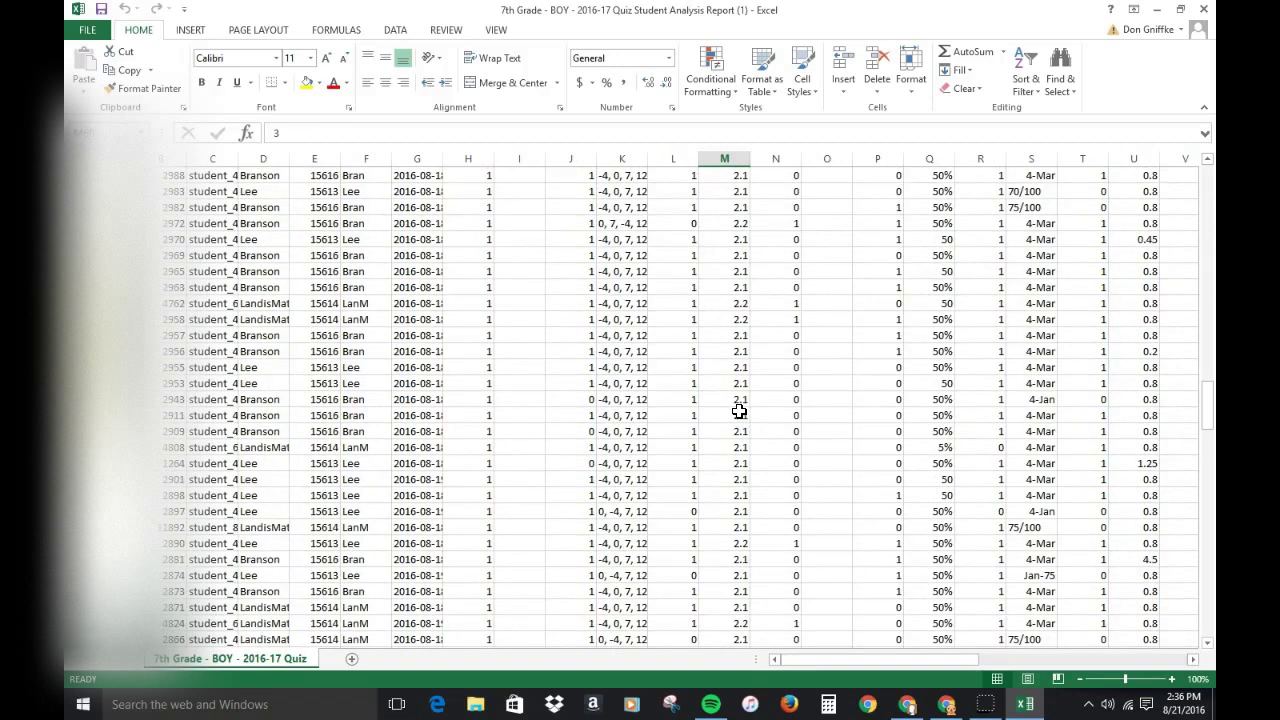
{"action": "scroll", "coordinate": [721, 465], "scroll_direction": "down", "scroll_amount": 2}
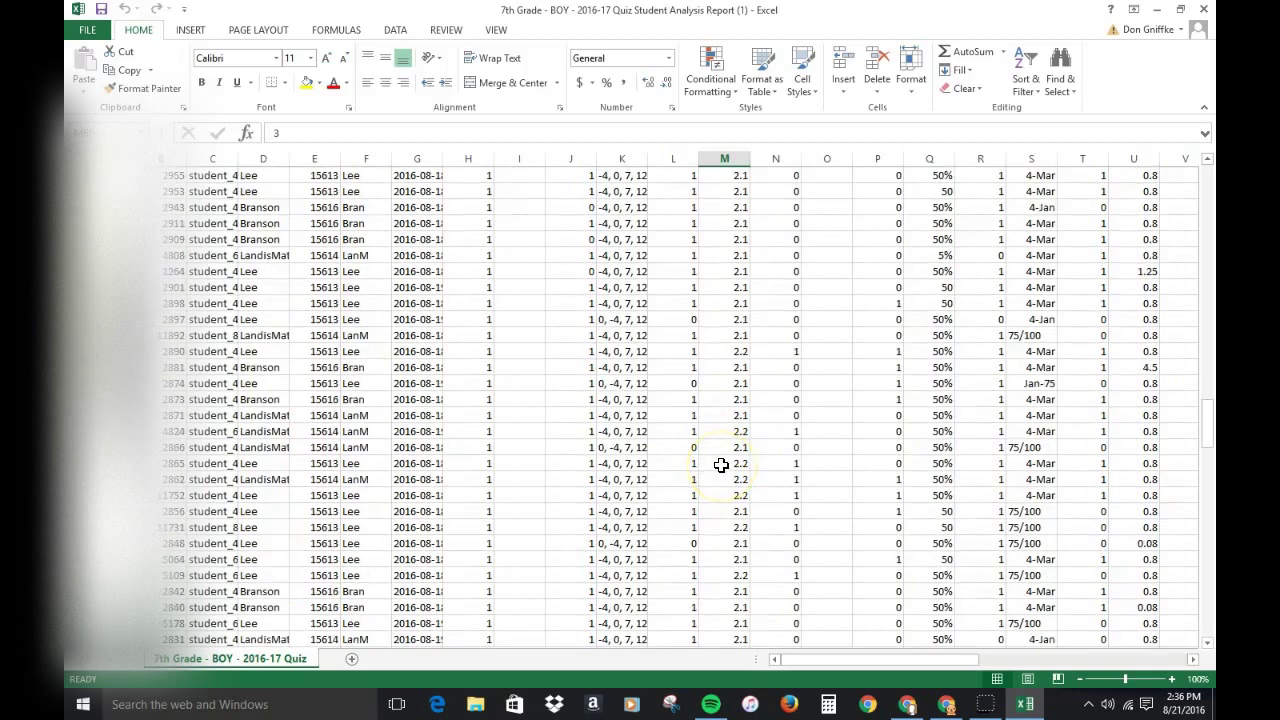
{"action": "scroll", "coordinate": [720, 465], "scroll_direction": "down", "scroll_amount": 2}
{"action": "scroll", "coordinate": [720, 465], "scroll_direction": "up", "scroll_amount": 1}
{"action": "scroll", "coordinate": [720, 465], "scroll_direction": "down", "scroll_amount": 1}
{"action": "scroll", "coordinate": [720, 465], "scroll_direction": "up", "scroll_amount": 20}
{"action": "scroll", "coordinate": [720, 465], "scroll_direction": "up", "scroll_amount": 20}
{"action": "scroll", "coordinate": [748, 478], "scroll_direction": "up", "scroll_amount": 3}
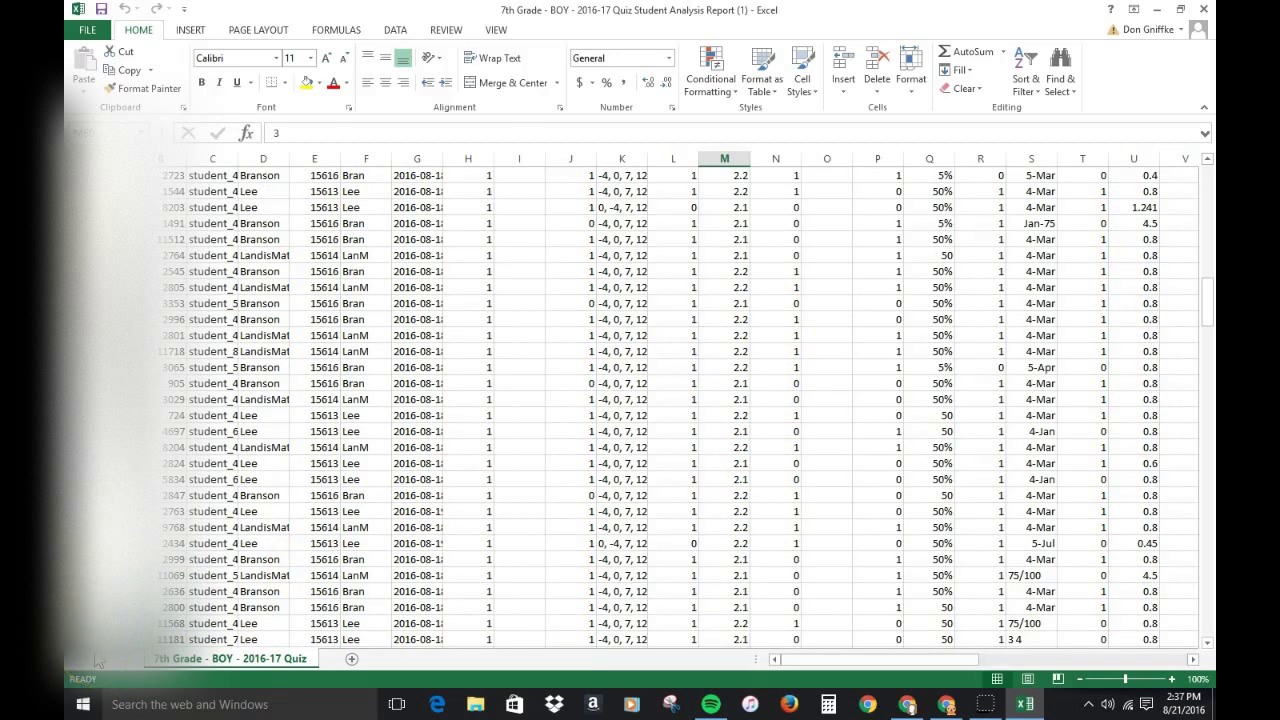
Switch to the Quiz Item Analysis Report workbook with Alt+Tab.
{"action": "key", "text": "alt+Tab"}
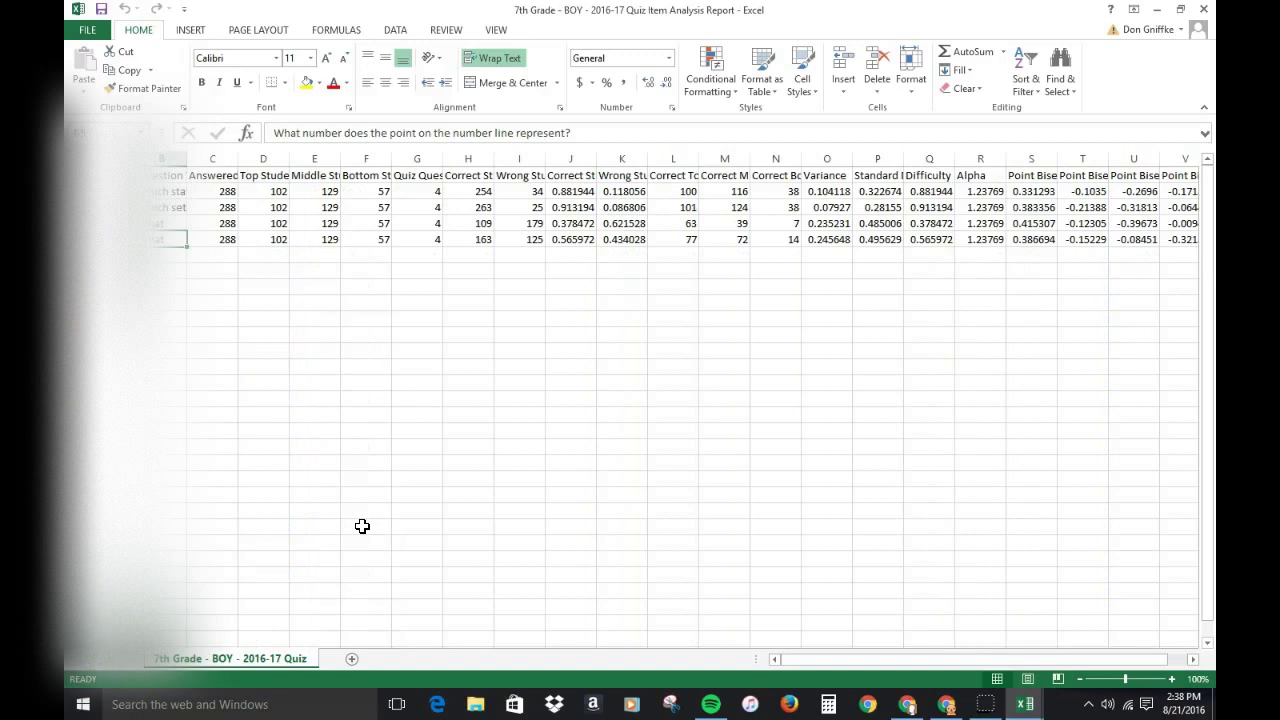